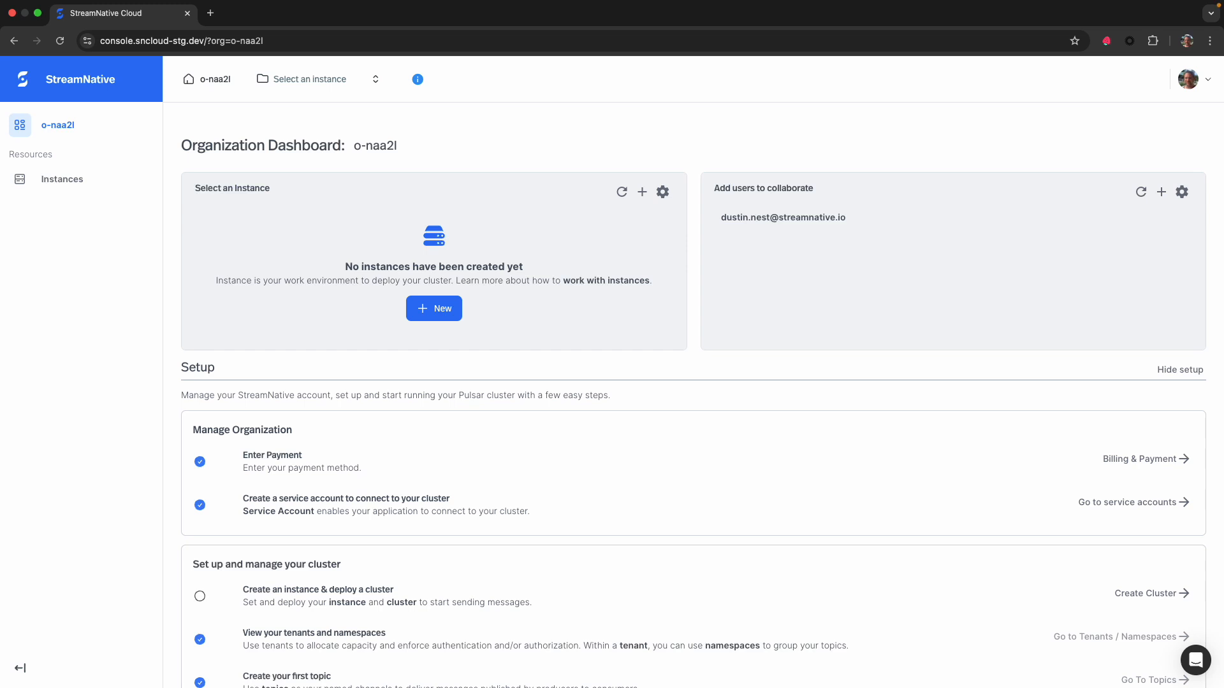
# Start a BYOC instance named openi1 using the myconnection cloud connection and the URSA Engine, and proceed to the cluster location
pyautogui.click(427, 311)
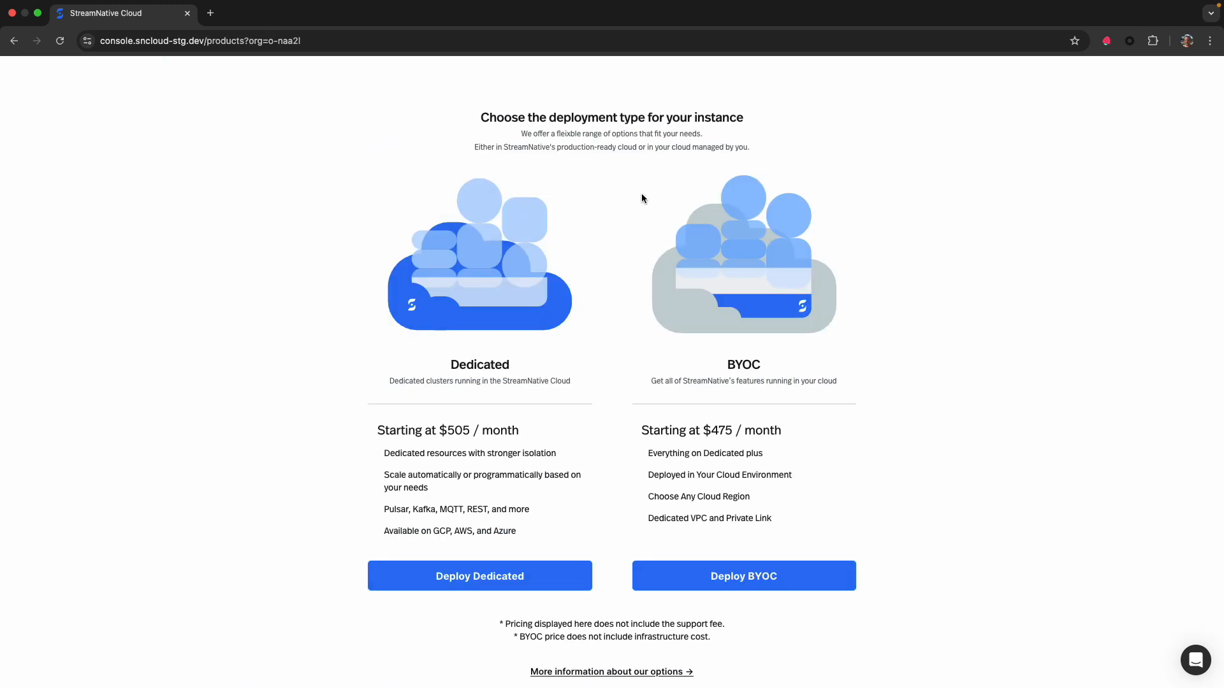
pyautogui.click(769, 581)
pyautogui.click(486, 189)
pyautogui.write('open')
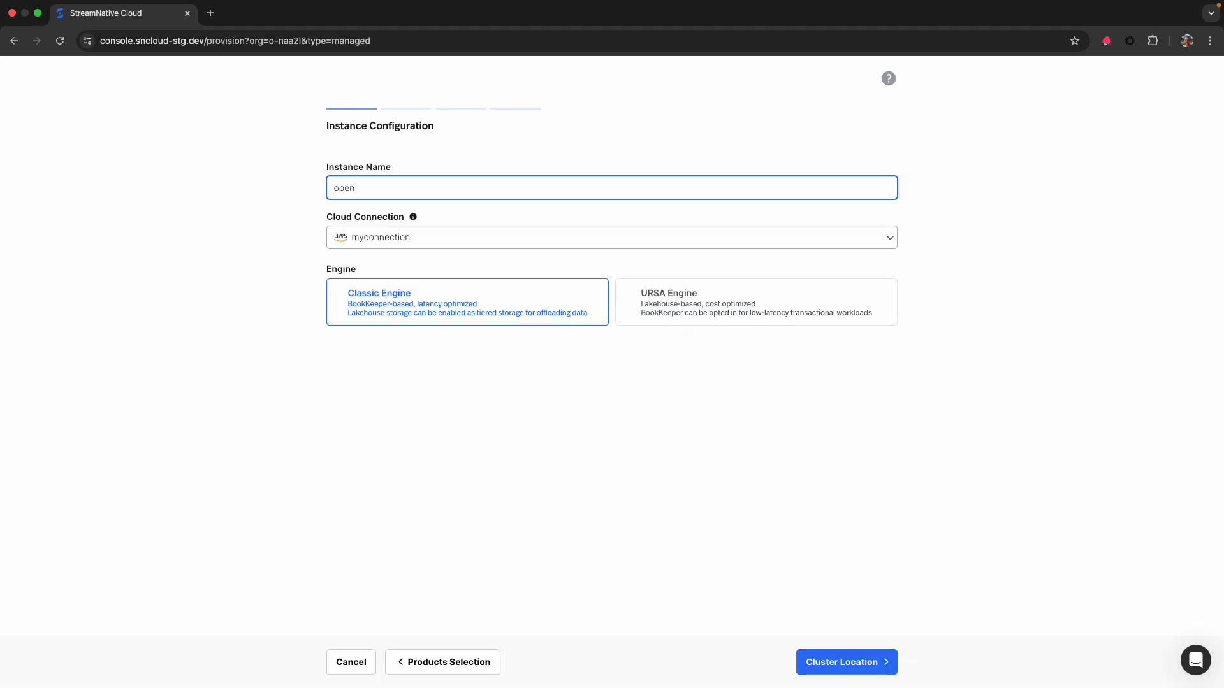
pyautogui.write('i1')
pyautogui.click(779, 320)
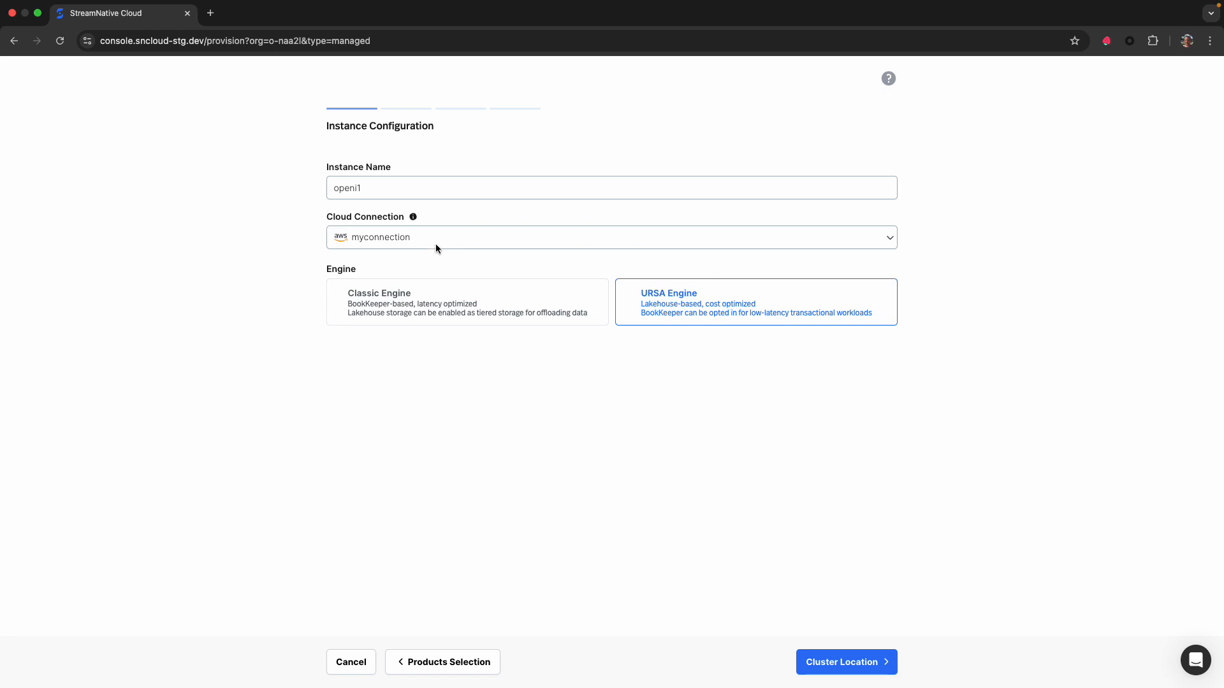
pyautogui.click(410, 244)
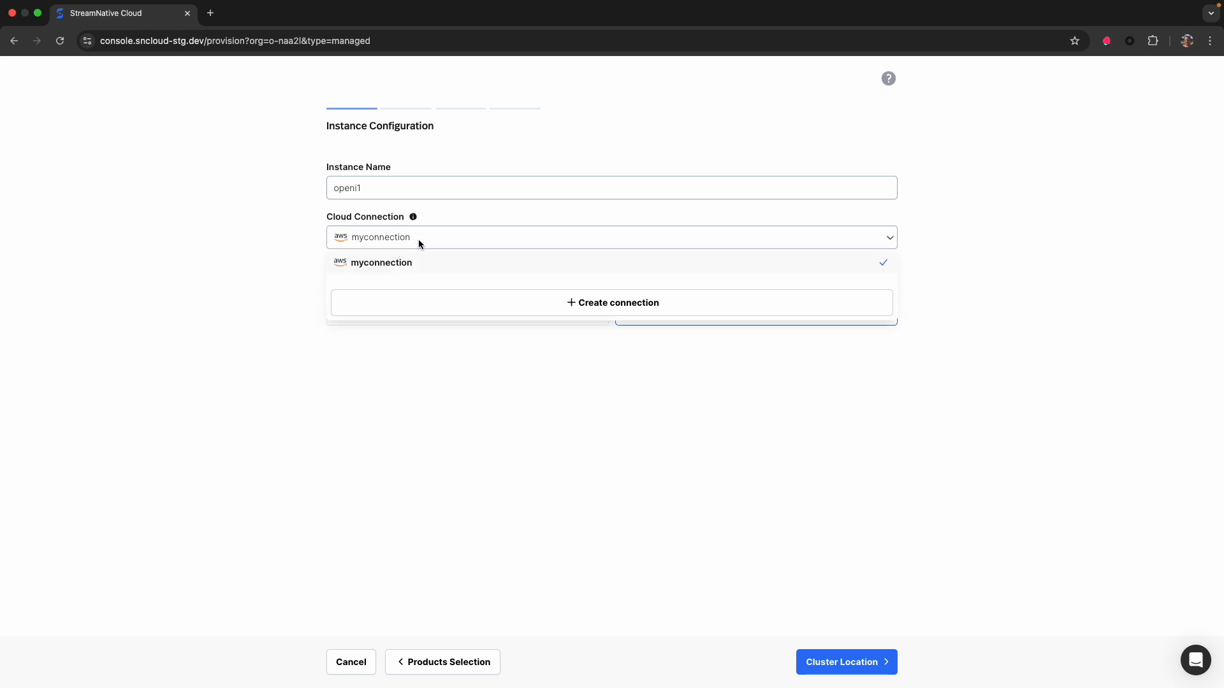
pyautogui.click(267, 258)
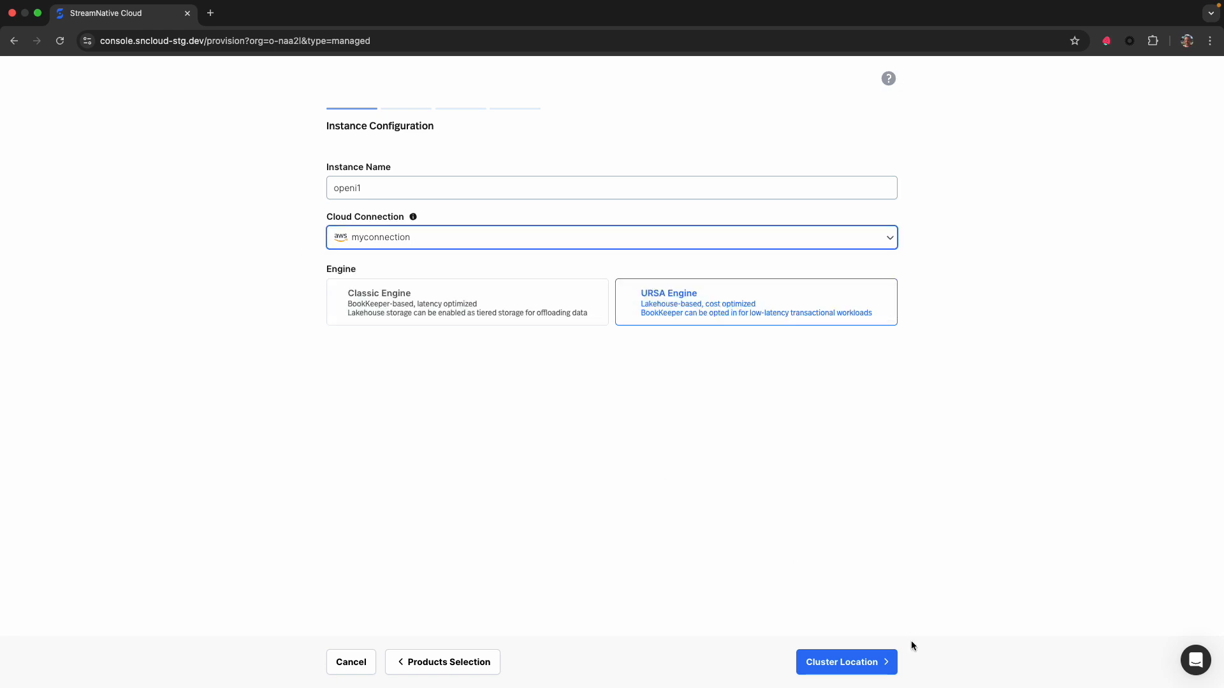
pyautogui.click(875, 669)
# Name the cluster openc1 and proceed to the lakehouse storage configuration
pyautogui.click(391, 189)
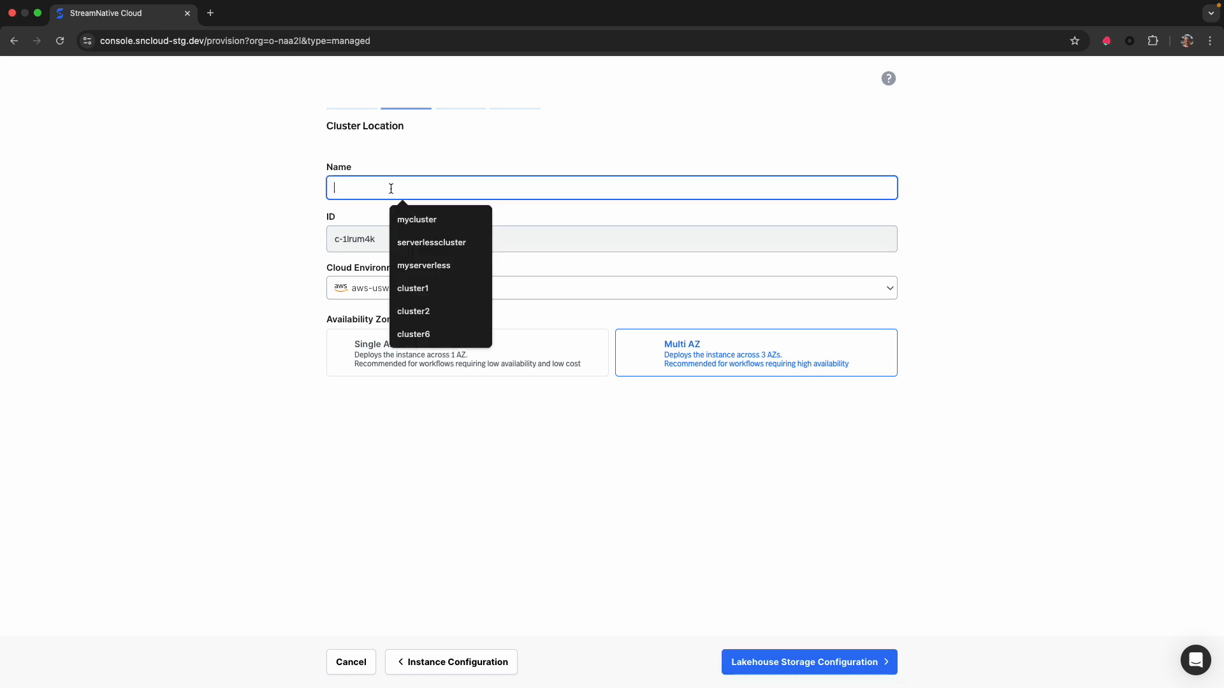
pyautogui.write('openc1')
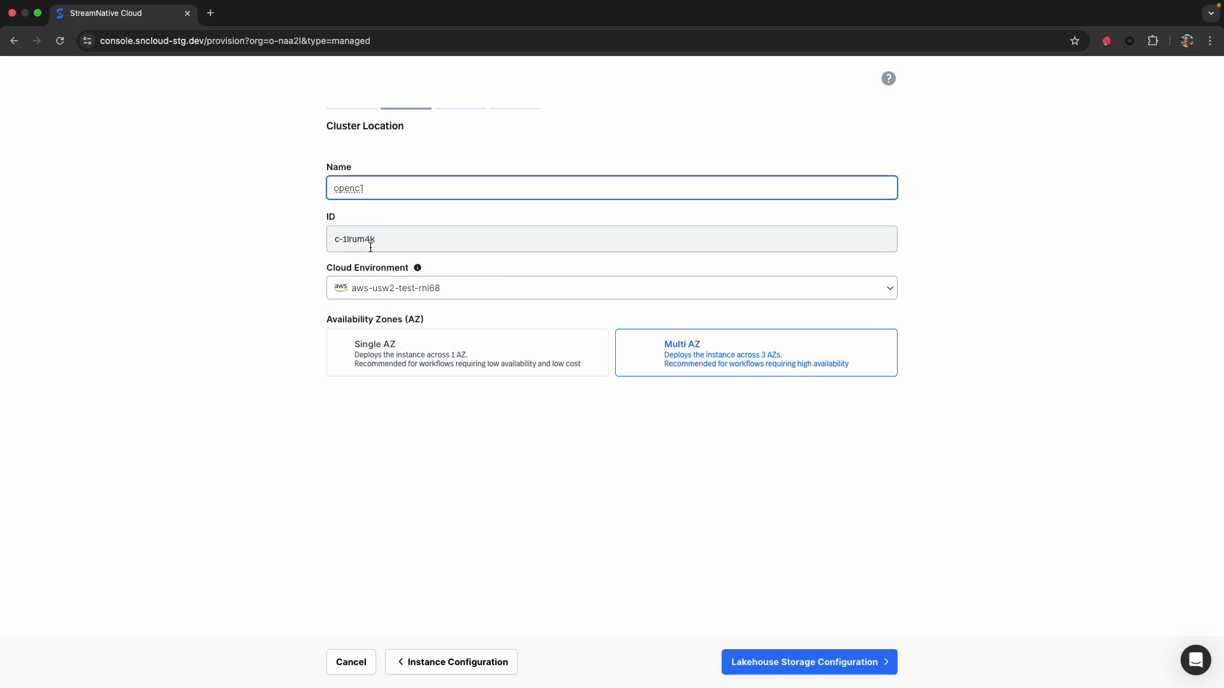
pyautogui.moveTo(376, 240); pyautogui.dragTo(336, 243)
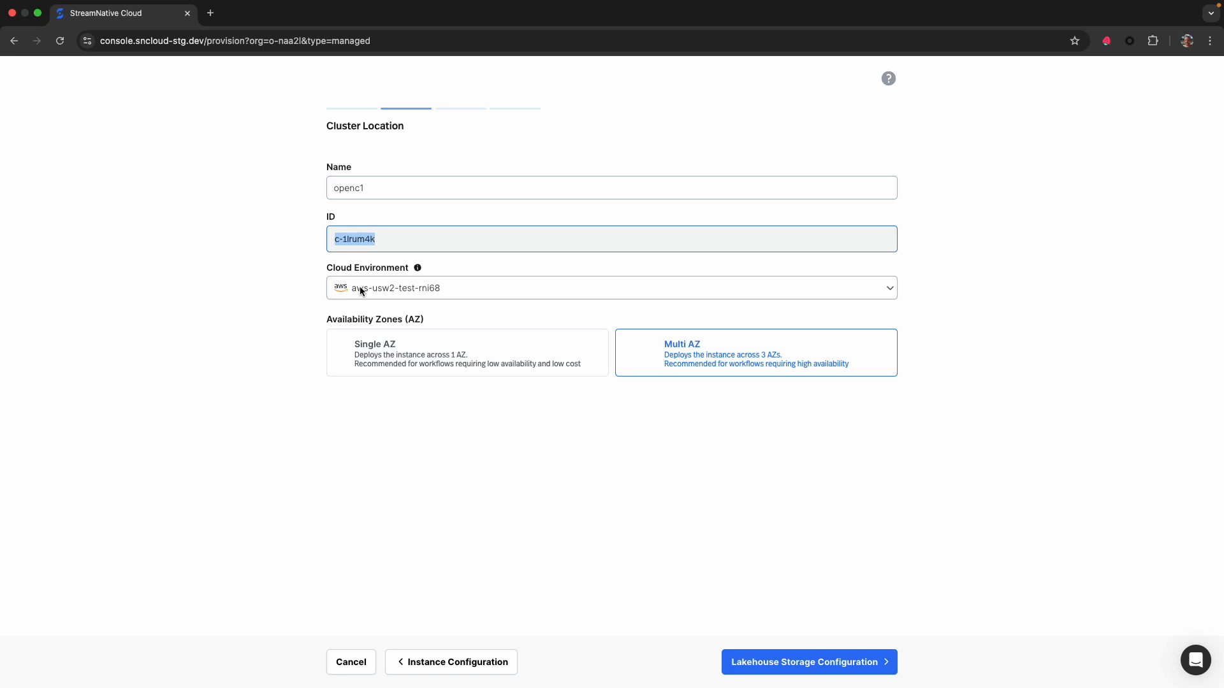
pyautogui.click(791, 662)
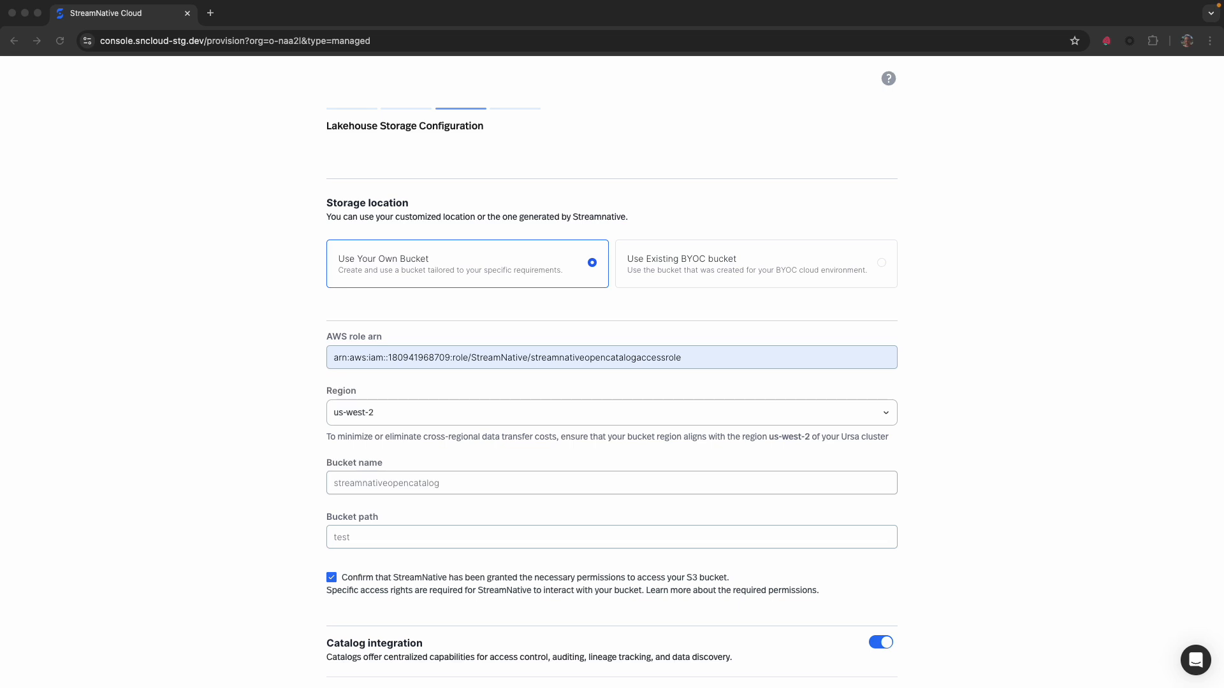
# Review the Use Your Own Bucket storage settings: AWS role ARN, region, bucket name and bucket path
pyautogui.click(417, 270)
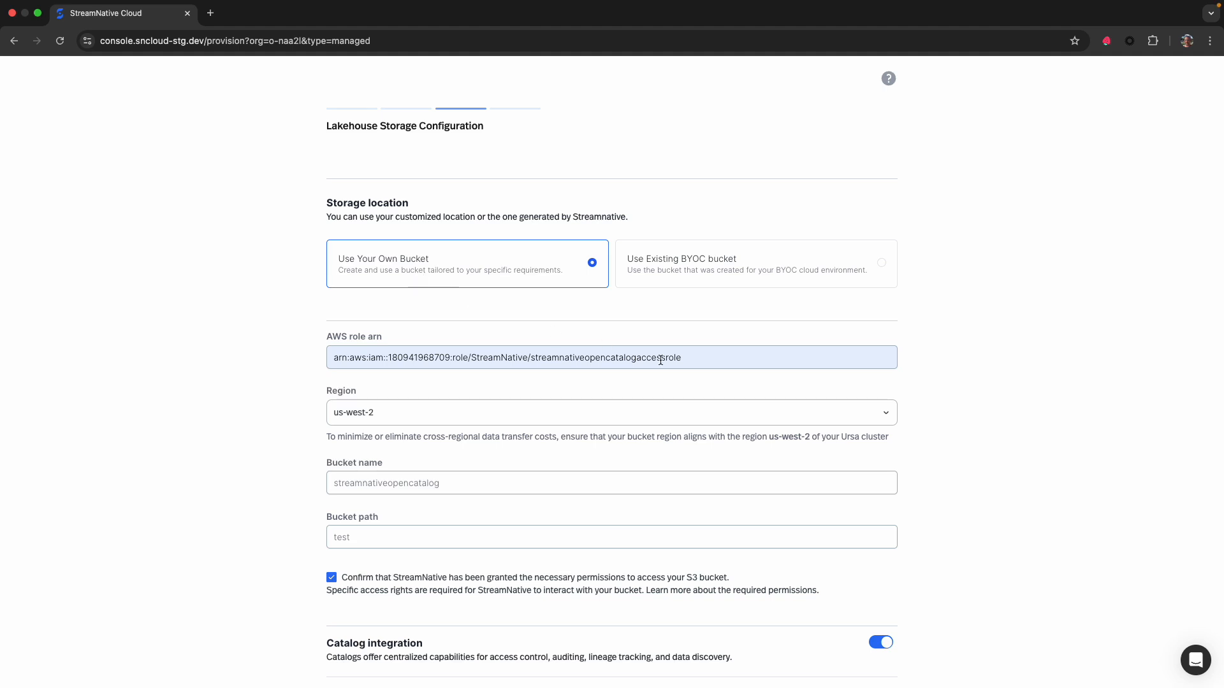
pyautogui.moveTo(714, 359); pyautogui.dragTo(329, 359)
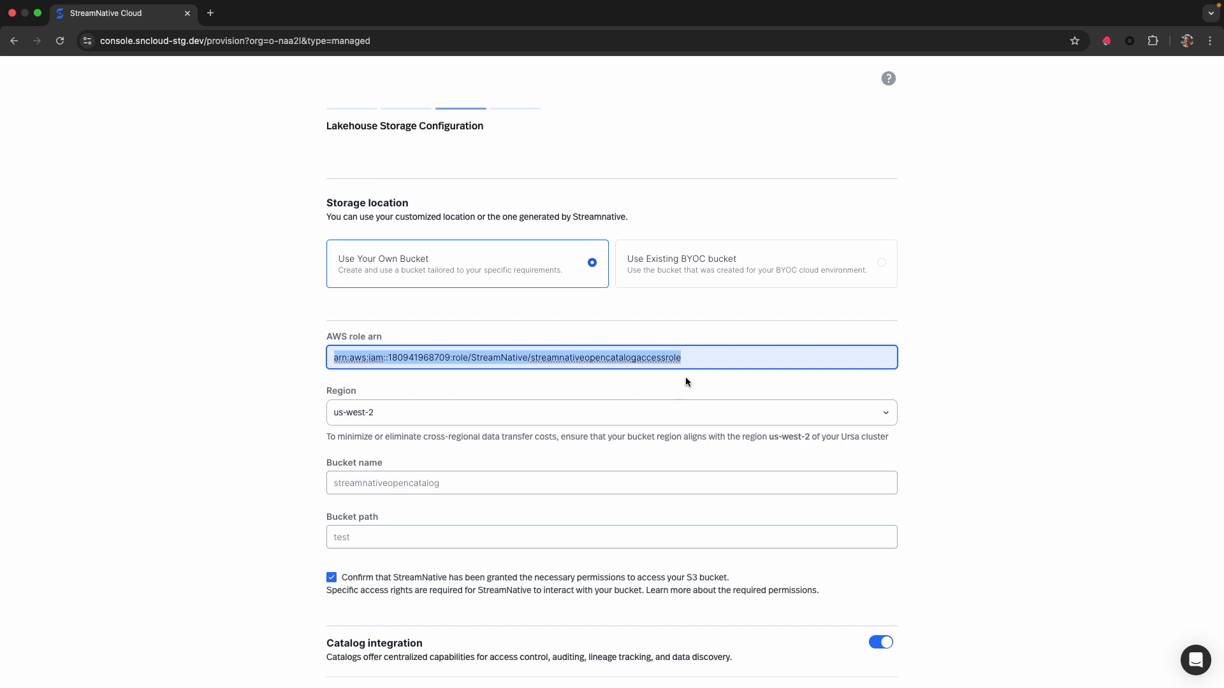
pyautogui.moveTo(701, 361); pyautogui.dragTo(530, 361)
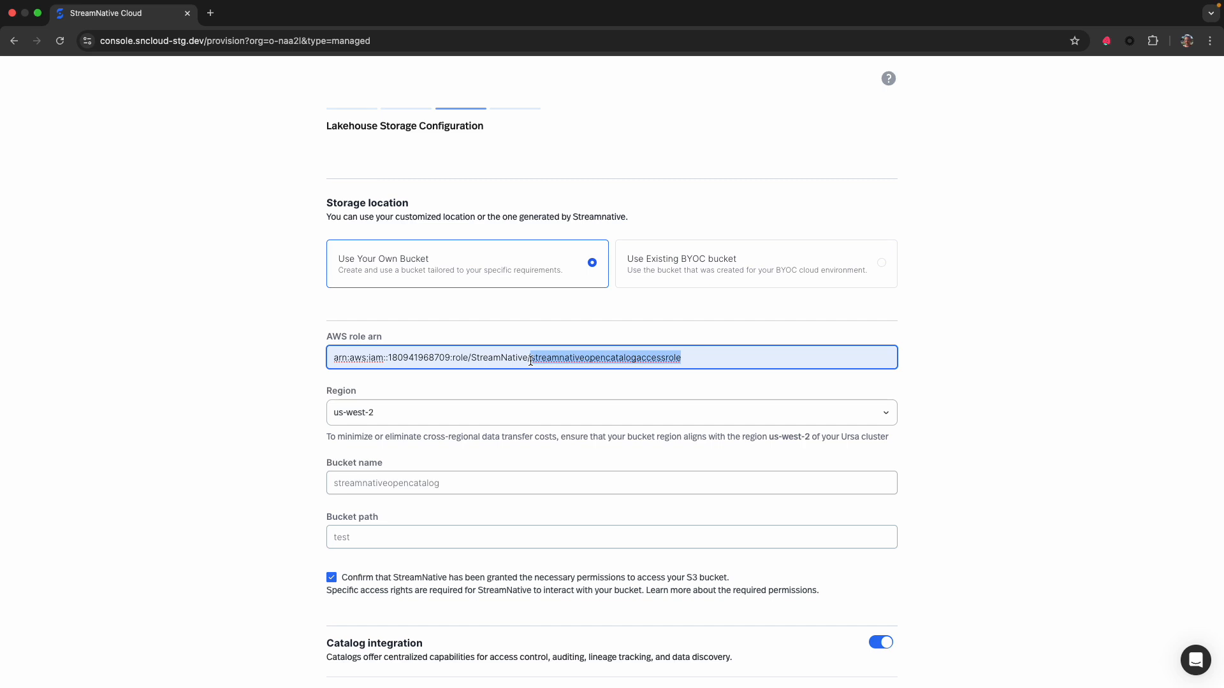
pyautogui.click(459, 421)
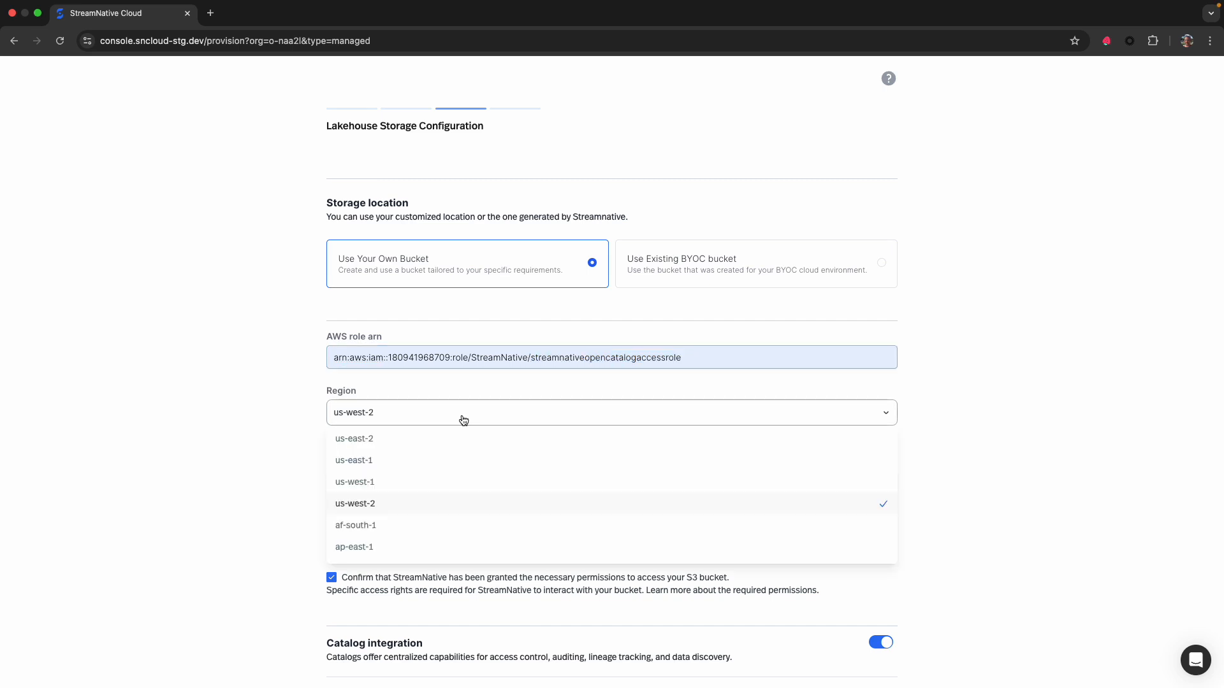
pyautogui.click(464, 421)
pyautogui.click(457, 480)
pyautogui.moveTo(458, 480); pyautogui.dragTo(328, 481)
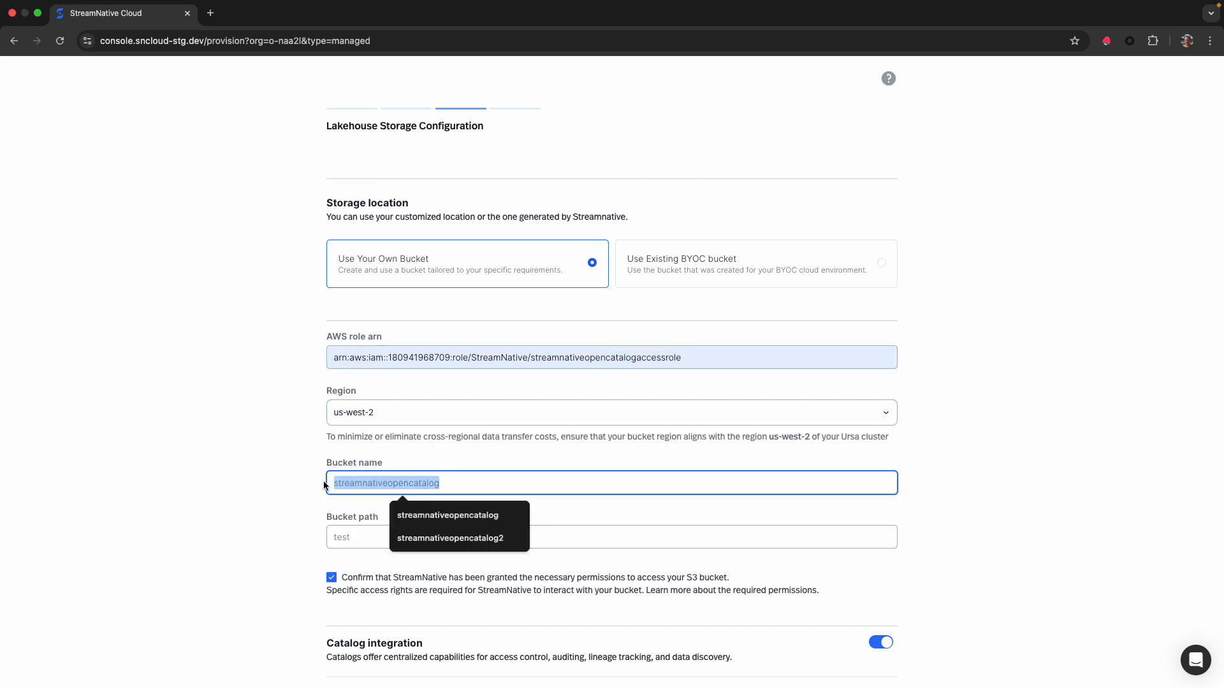
pyautogui.click(315, 482)
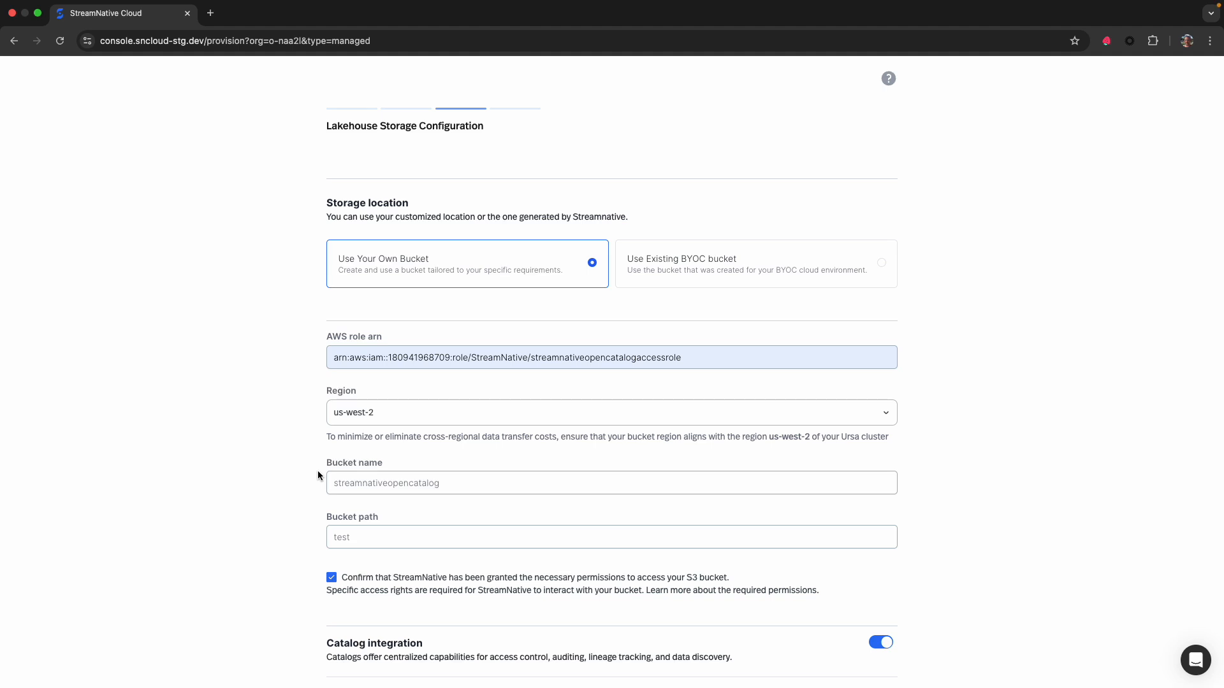
pyautogui.scroll(-5, 318, 475)
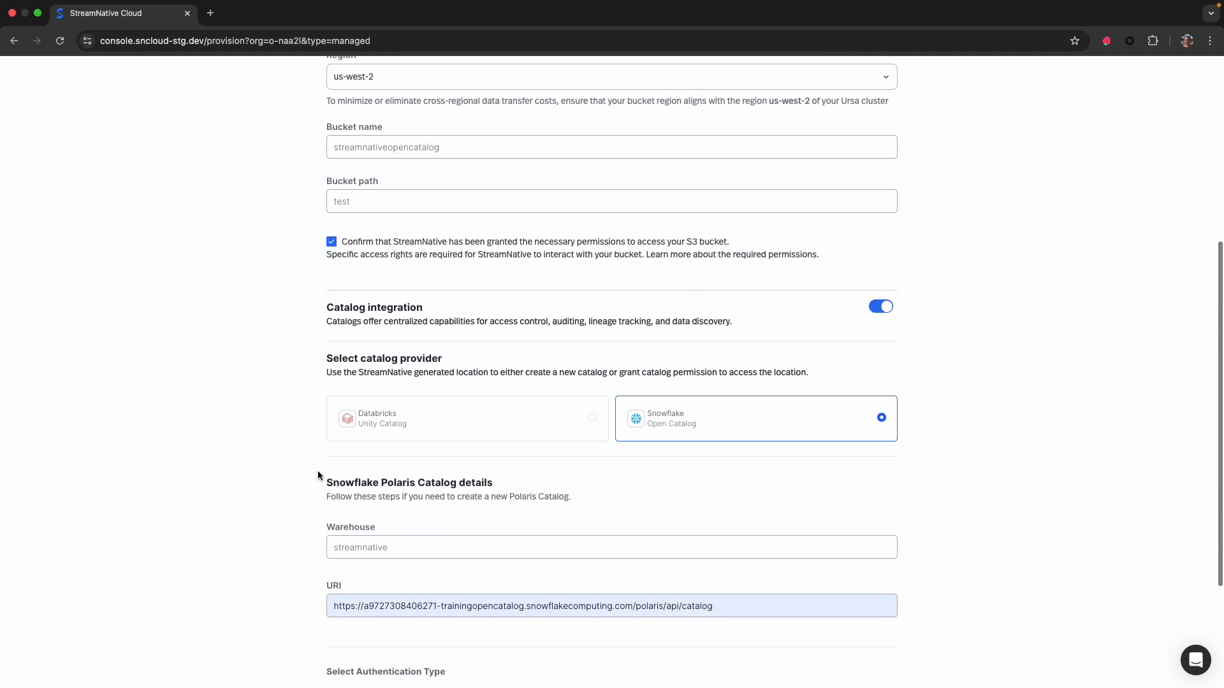
pyautogui.scroll(-1, 318, 475)
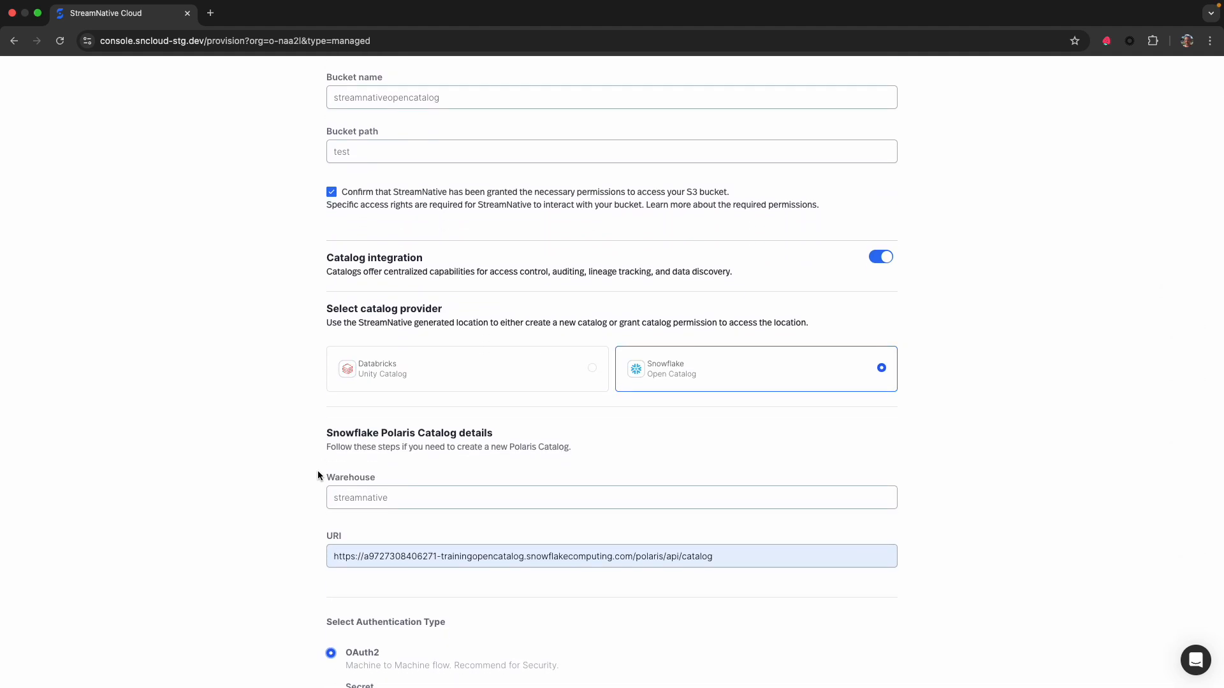
pyautogui.click(376, 156)
pyautogui.moveTo(377, 156); pyautogui.dragTo(289, 161)
pyautogui.click(288, 163)
# Review the warehouse and the two parts of the URI in the Snowflake Polaris Catalog details
pyautogui.scroll(-3, 593, 395)
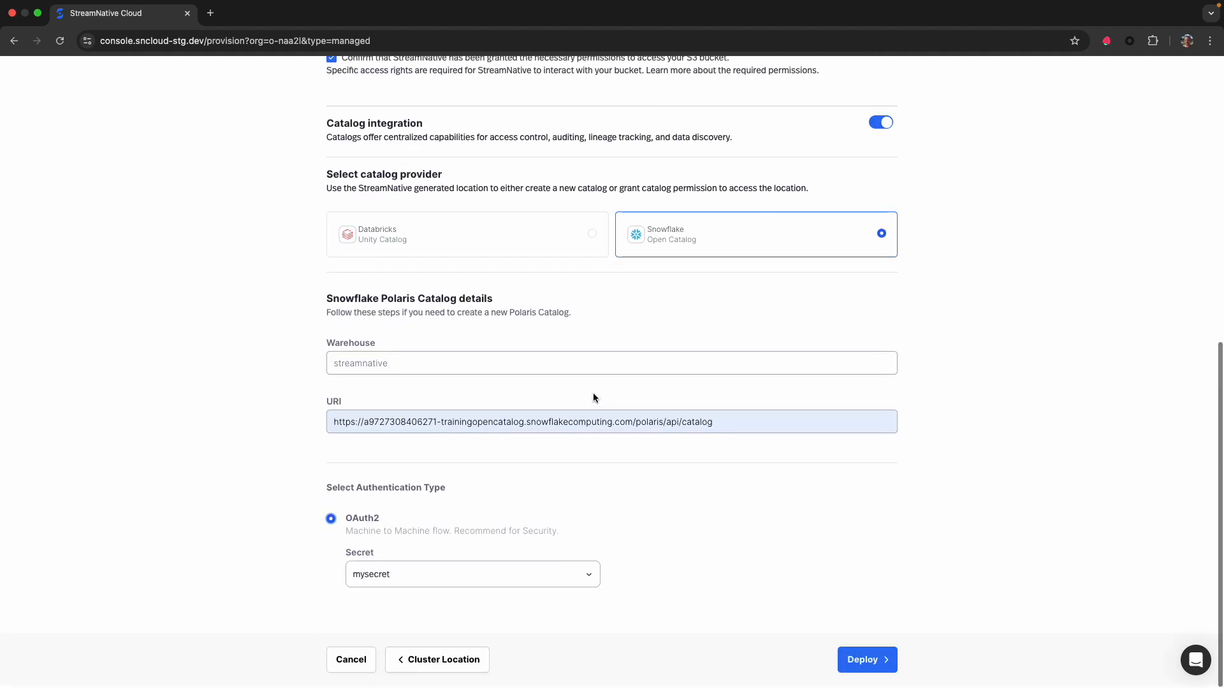
pyautogui.click(437, 370)
pyautogui.click(311, 372)
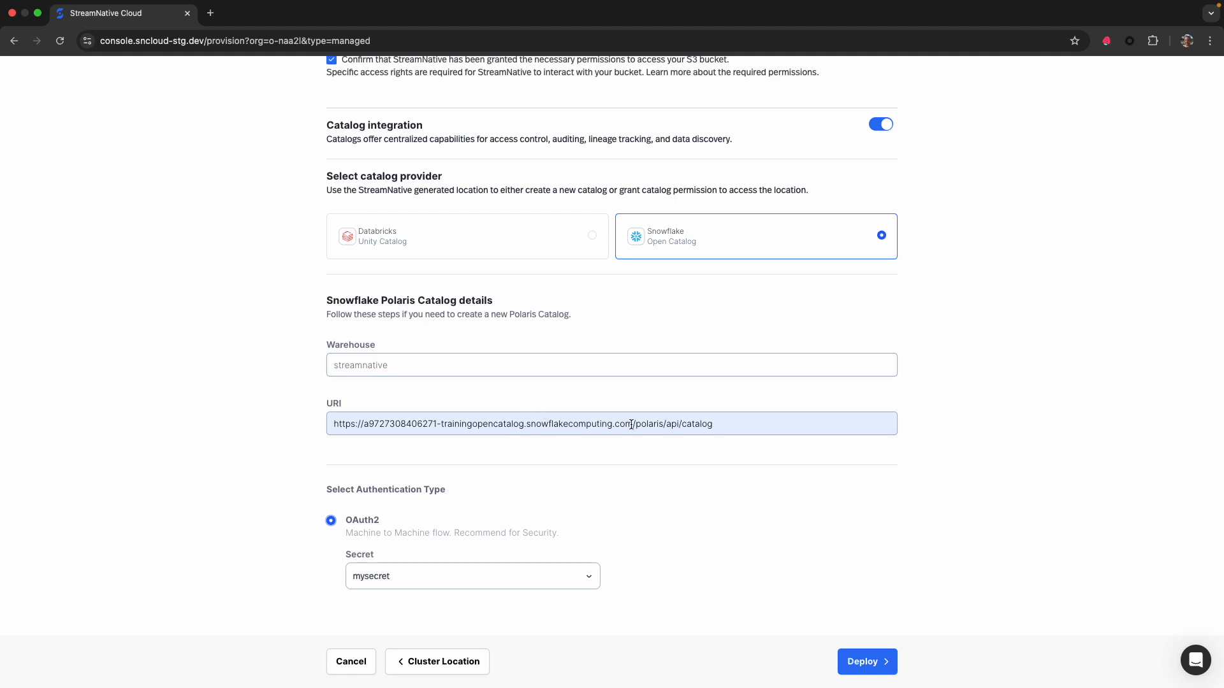
pyautogui.moveTo(632, 424); pyautogui.dragTo(307, 427)
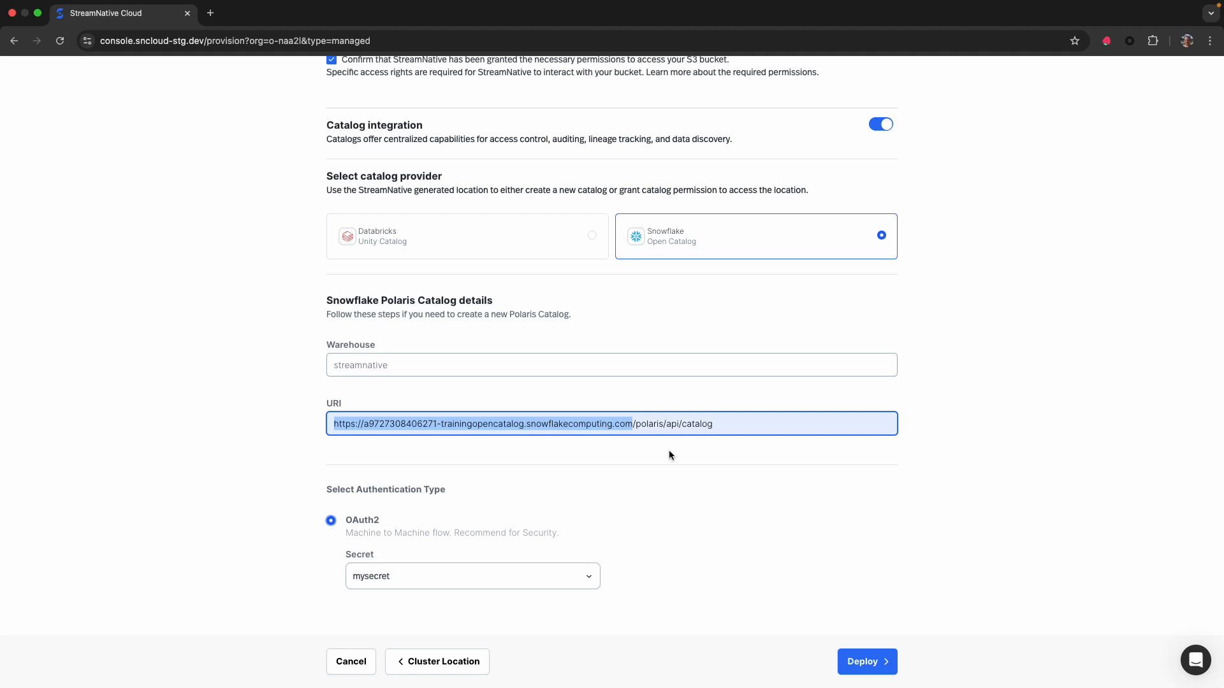
pyautogui.moveTo(739, 428); pyautogui.dragTo(635, 428)
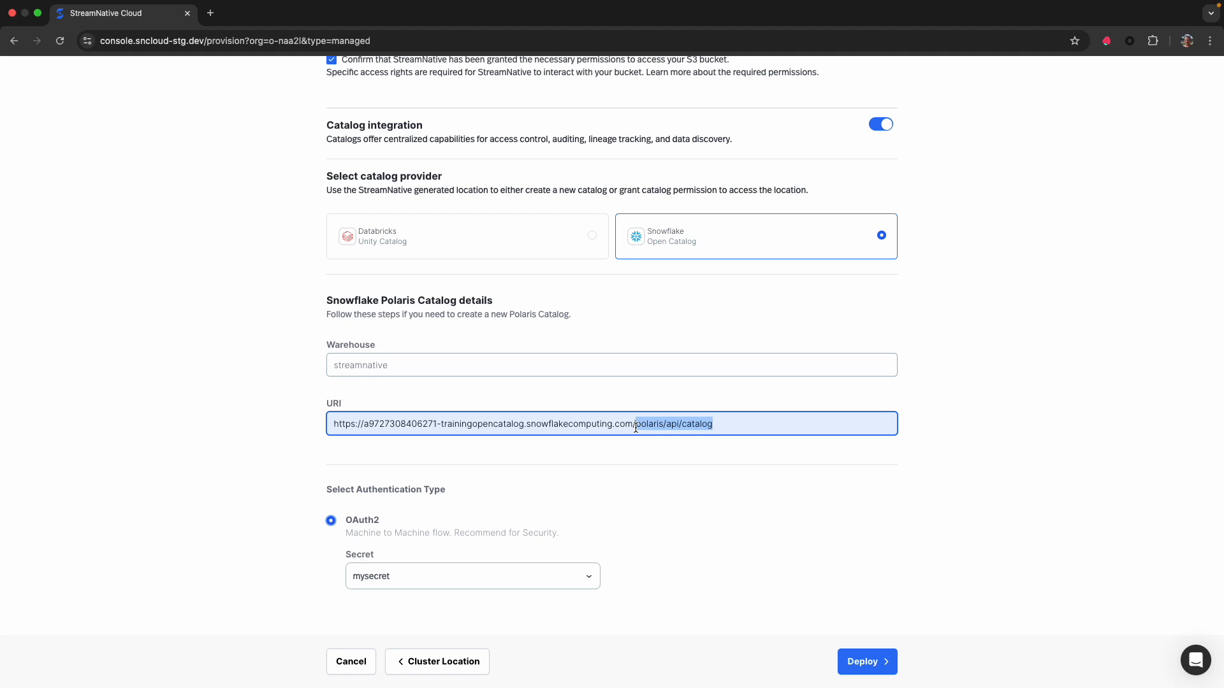
# Deploy with the storage and catalog configuration, continue past its check, and finish the cluster with the default Basic size
pyautogui.click(862, 663)
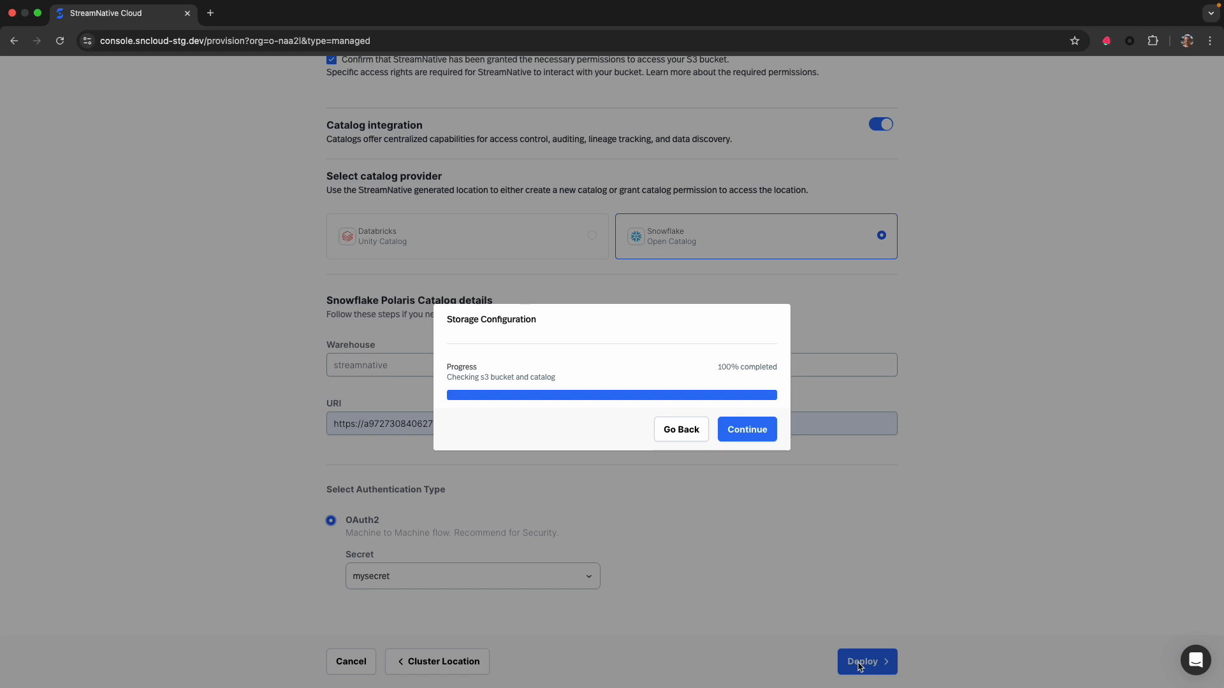
pyautogui.click(735, 436)
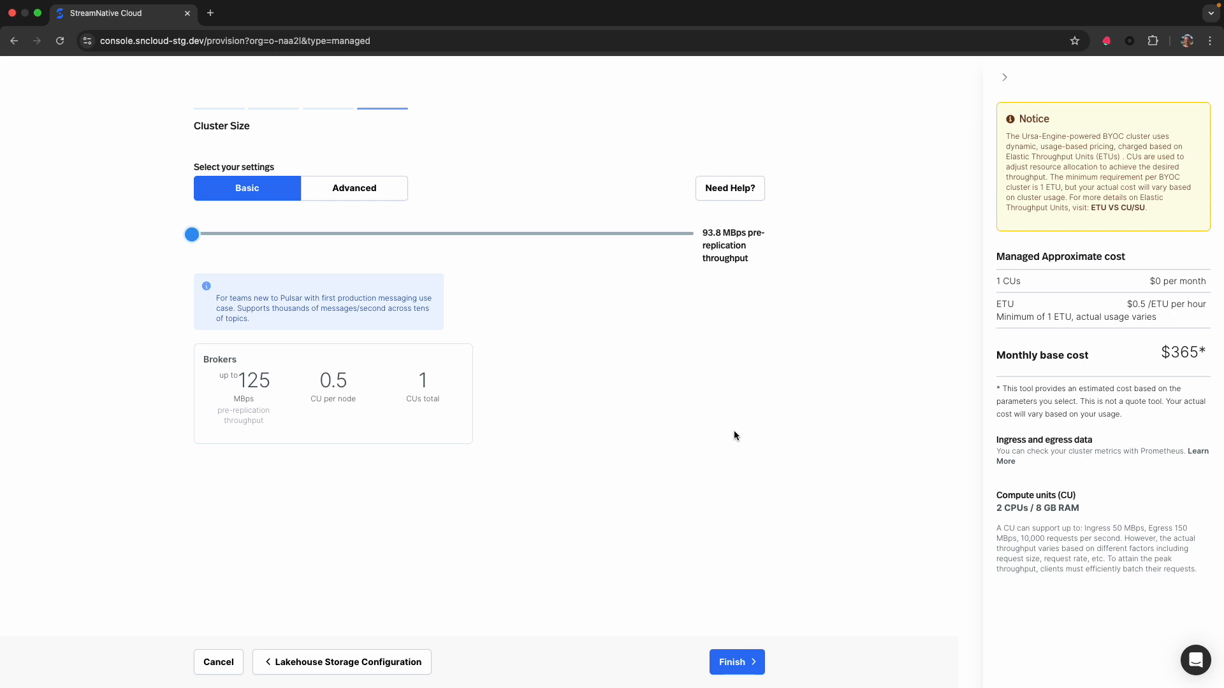
pyautogui.click(745, 661)
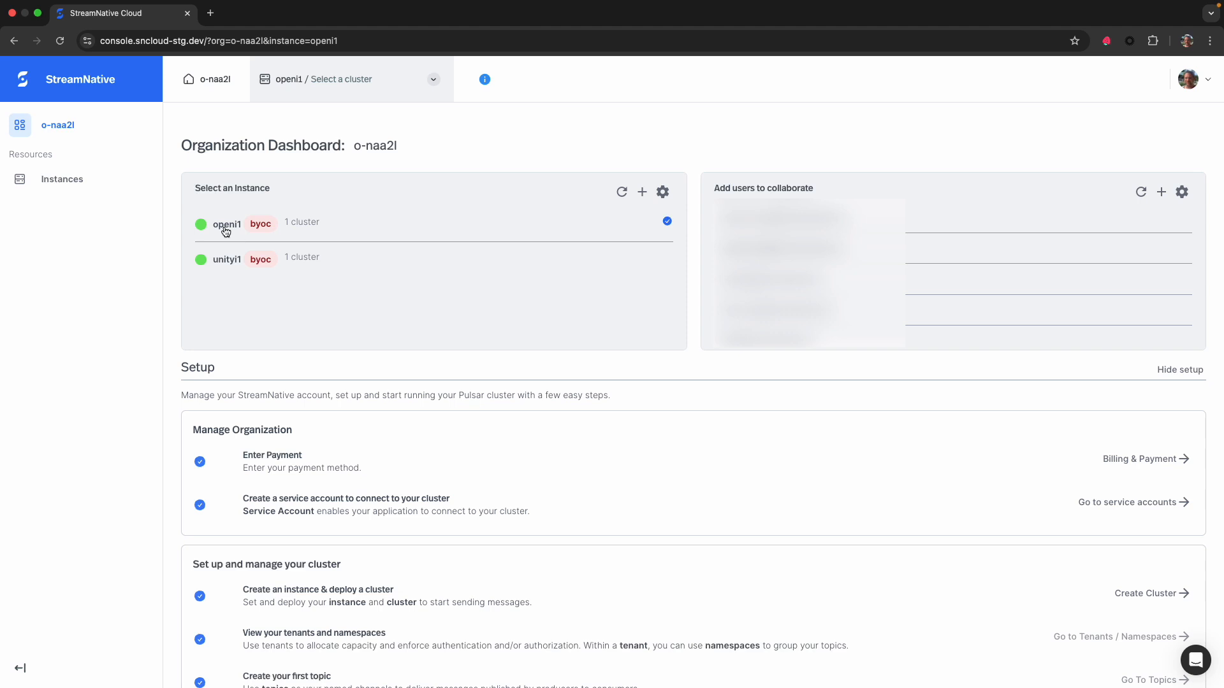
# Open the configuration of the openi1 instance's cluster and examine its Lakehouse Storage settings
pyautogui.moveTo(199, 231)
pyautogui.click(224, 227)
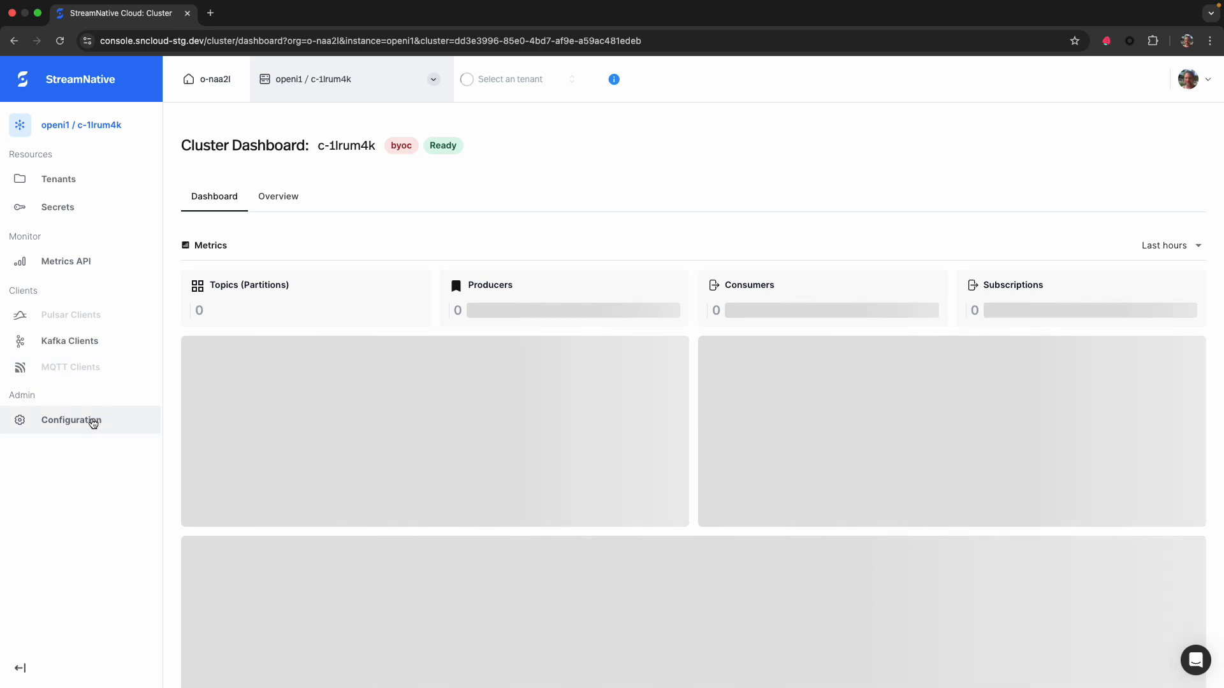
pyautogui.click(93, 421)
pyautogui.scroll(-3, 347, 438)
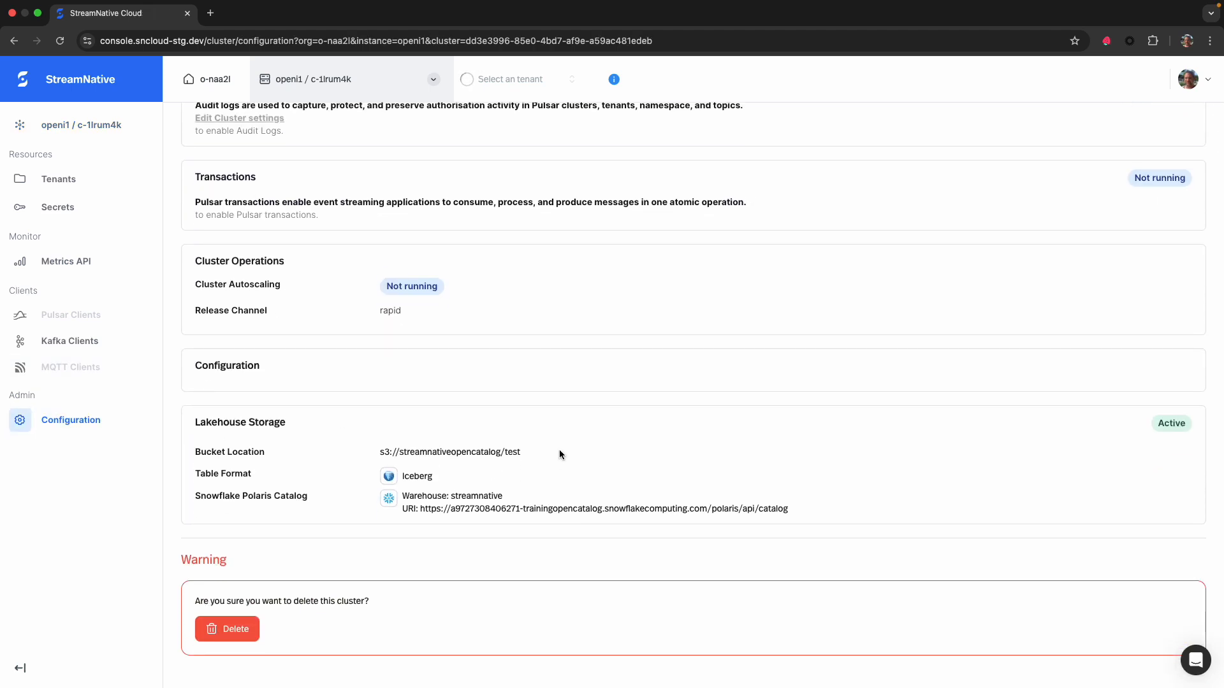
pyautogui.scroll(3, 202, 425)
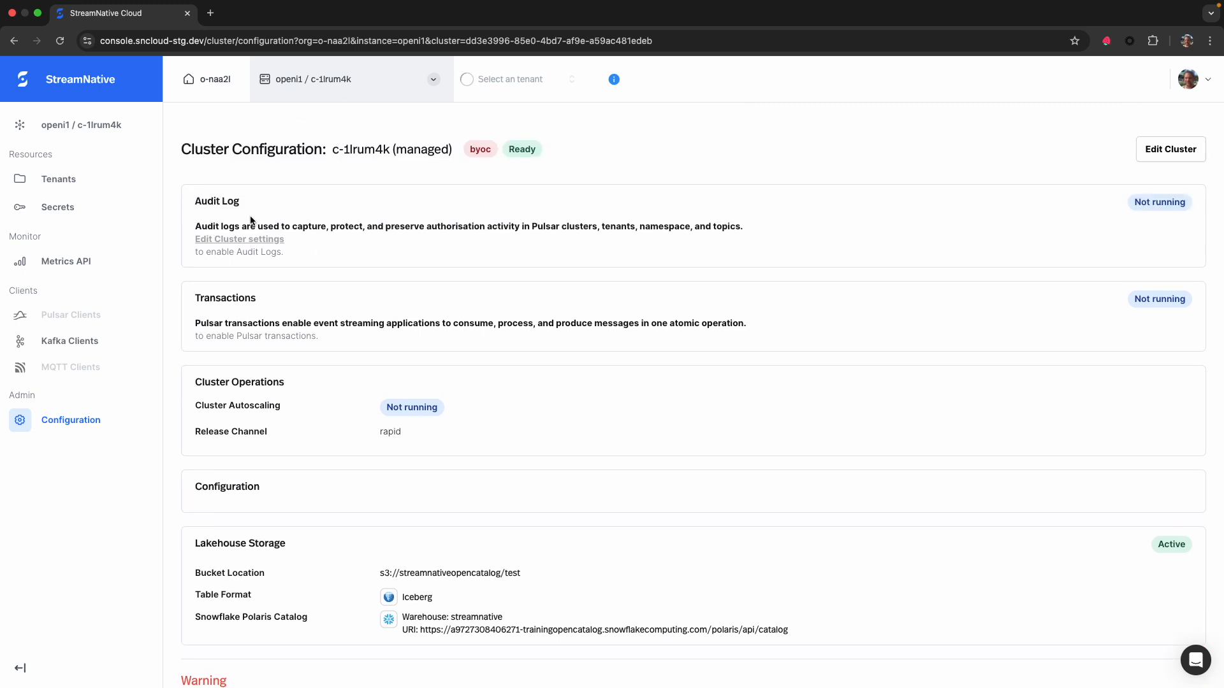
# Open the cluster's overview and examine its cluster details and access points
pyautogui.click(101, 127)
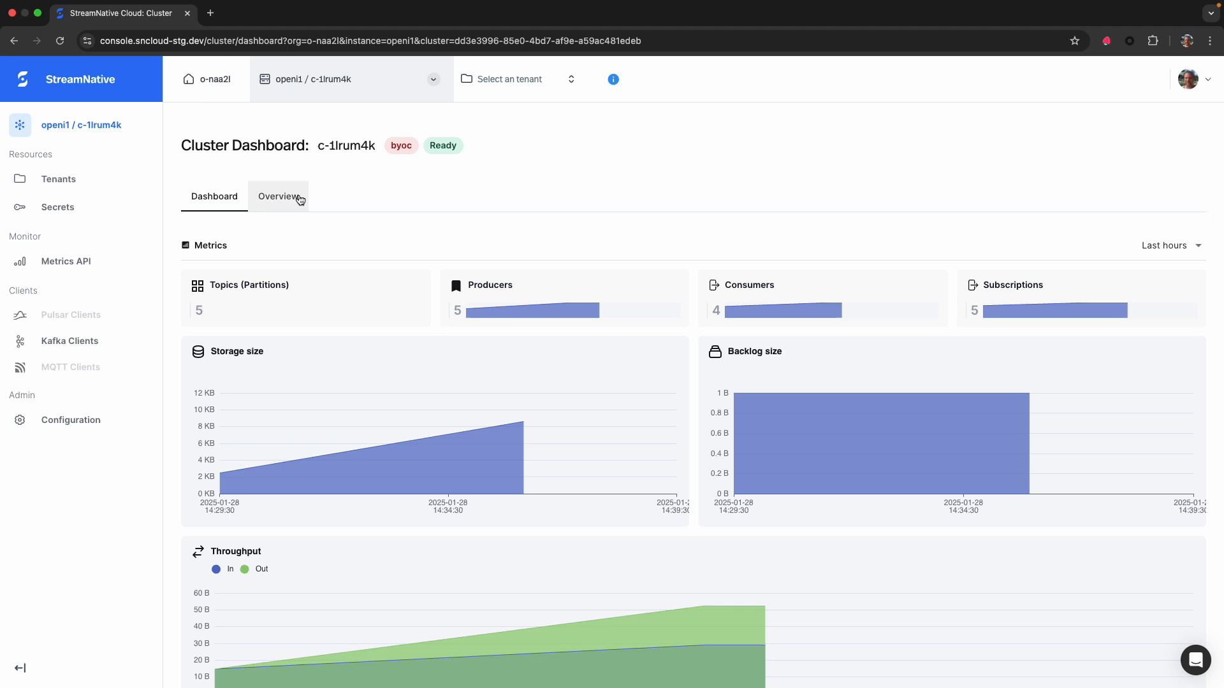
pyautogui.click(278, 197)
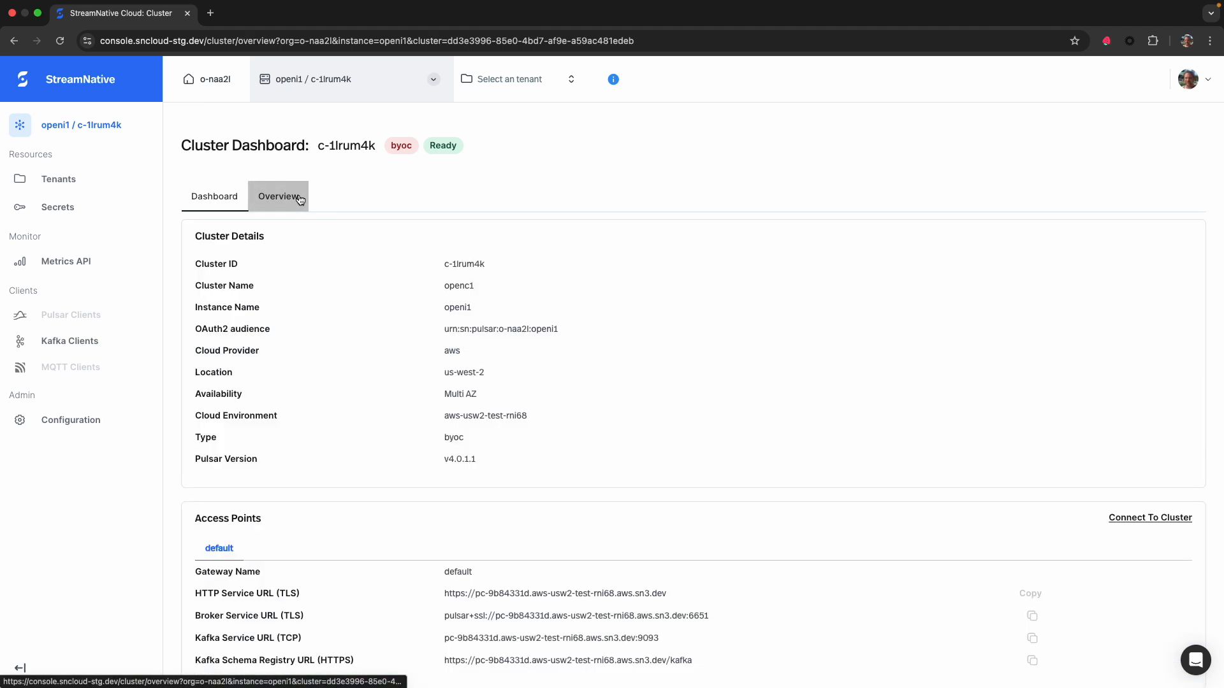
pyautogui.scroll(-2, 383, 324)
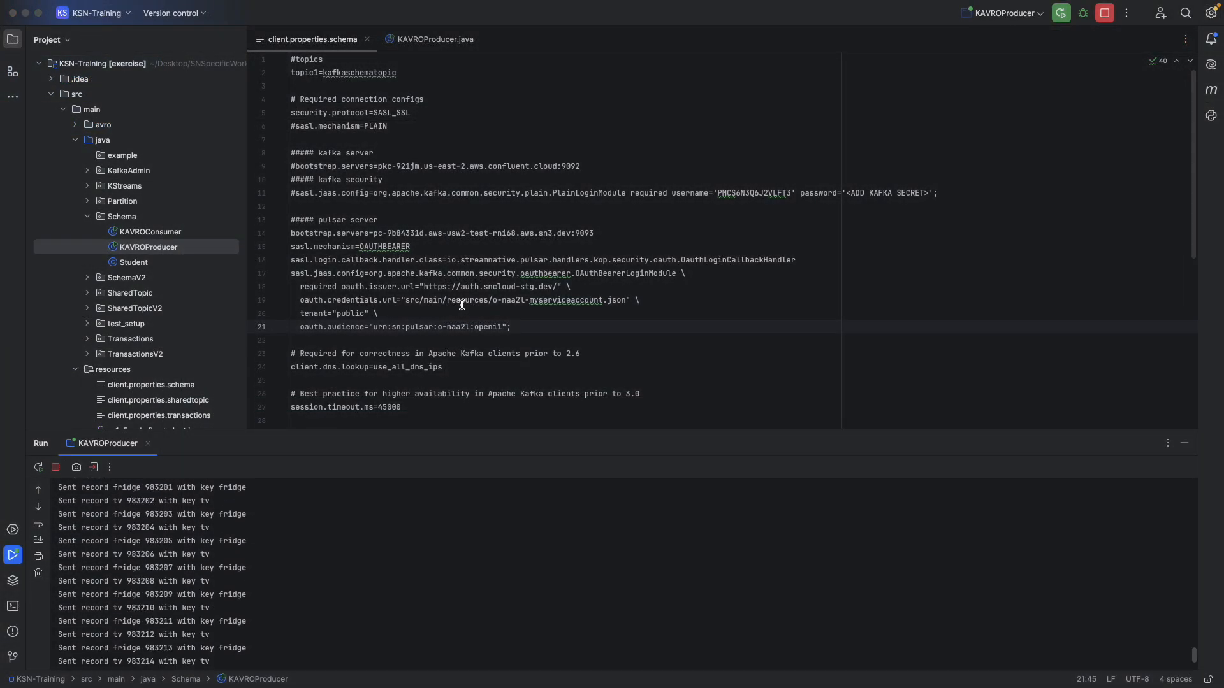
# Switch to IntelliJ IDEA and review the topic, bootstrap server, schema registry URL and OAuth audience in client.properties.schema
pyautogui.click(323, 73)
pyautogui.moveTo(323, 73); pyautogui.dragTo(399, 73)
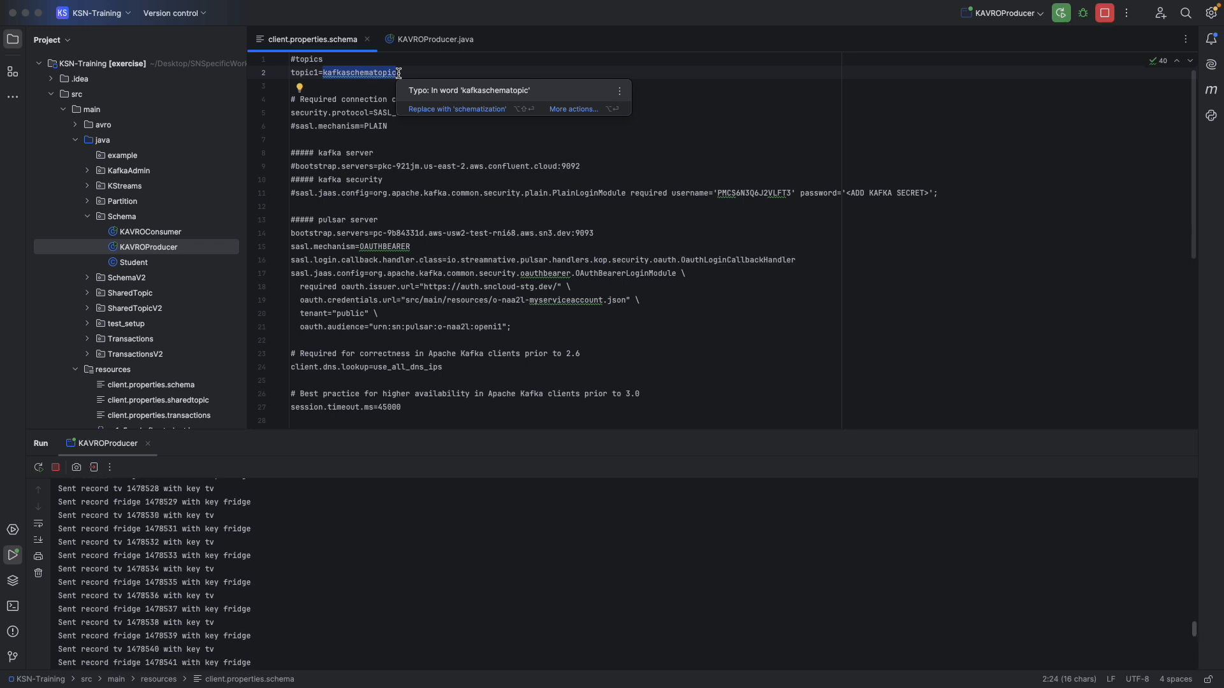
pyautogui.moveTo(373, 233); pyautogui.dragTo(606, 233)
pyautogui.scroll(-8, 607, 233)
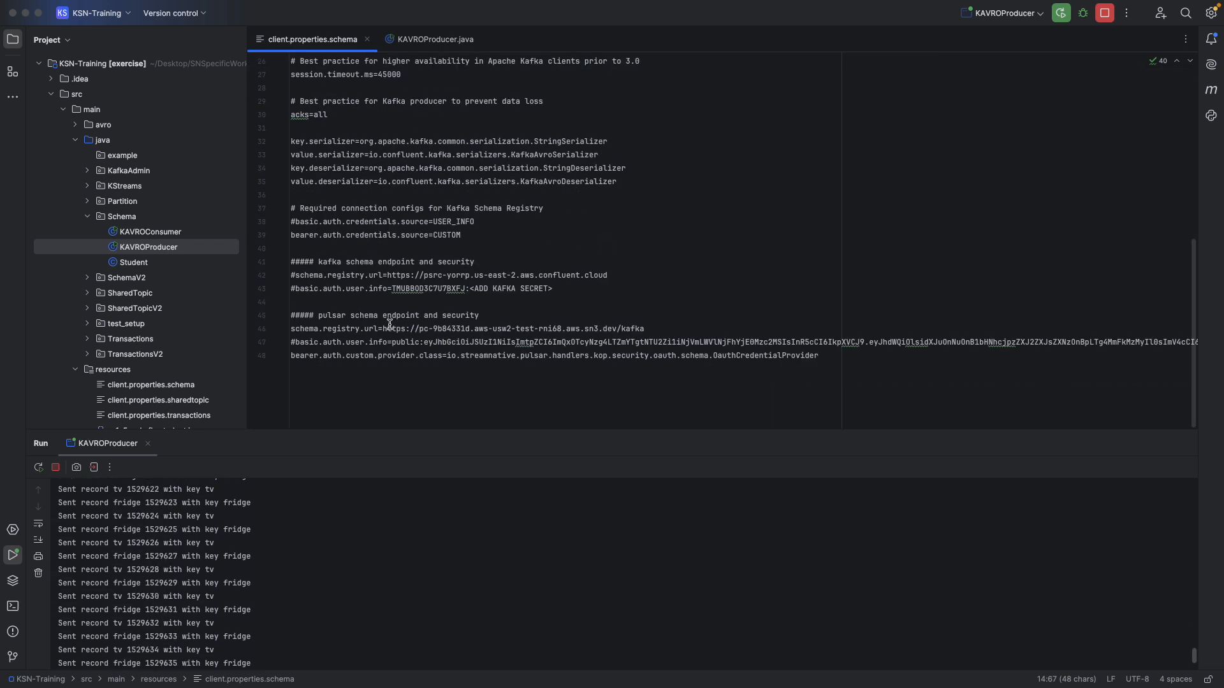
pyautogui.moveTo(383, 329); pyautogui.dragTo(650, 329)
pyautogui.scroll(8, 650, 329)
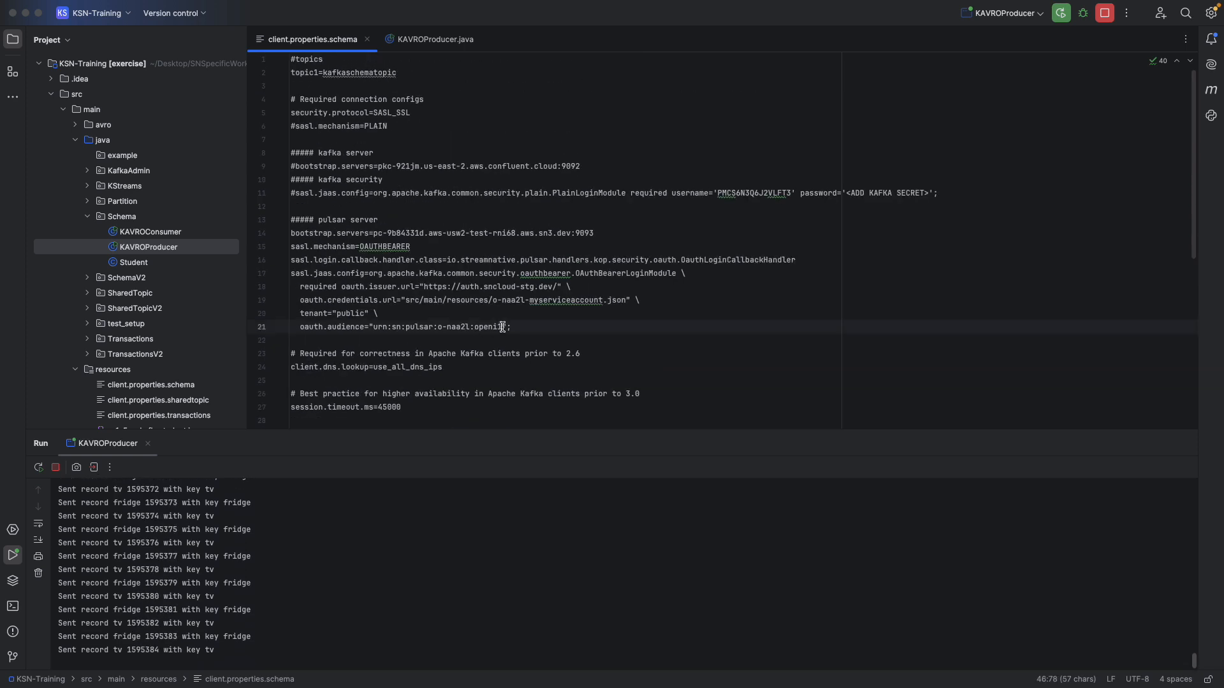
pyautogui.moveTo(502, 329); pyautogui.dragTo(470, 331)
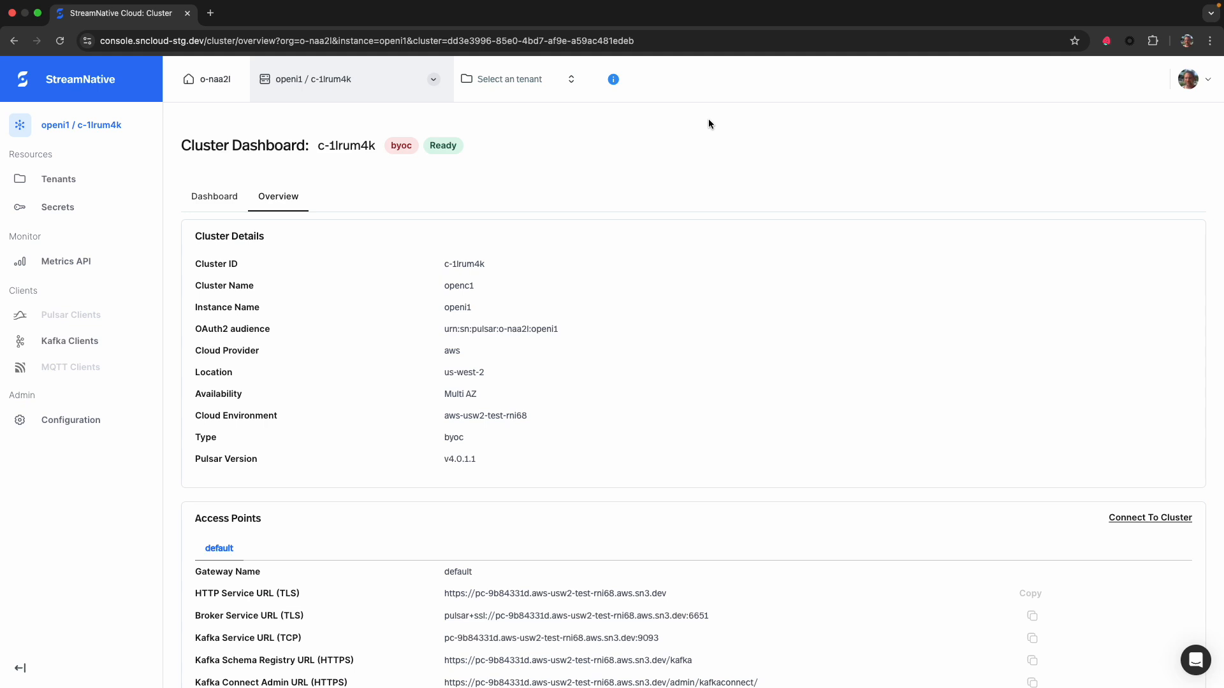
# Open the default namespace of the public tenant and check its topic list for kafkaschematopic
pyautogui.click(512, 85)
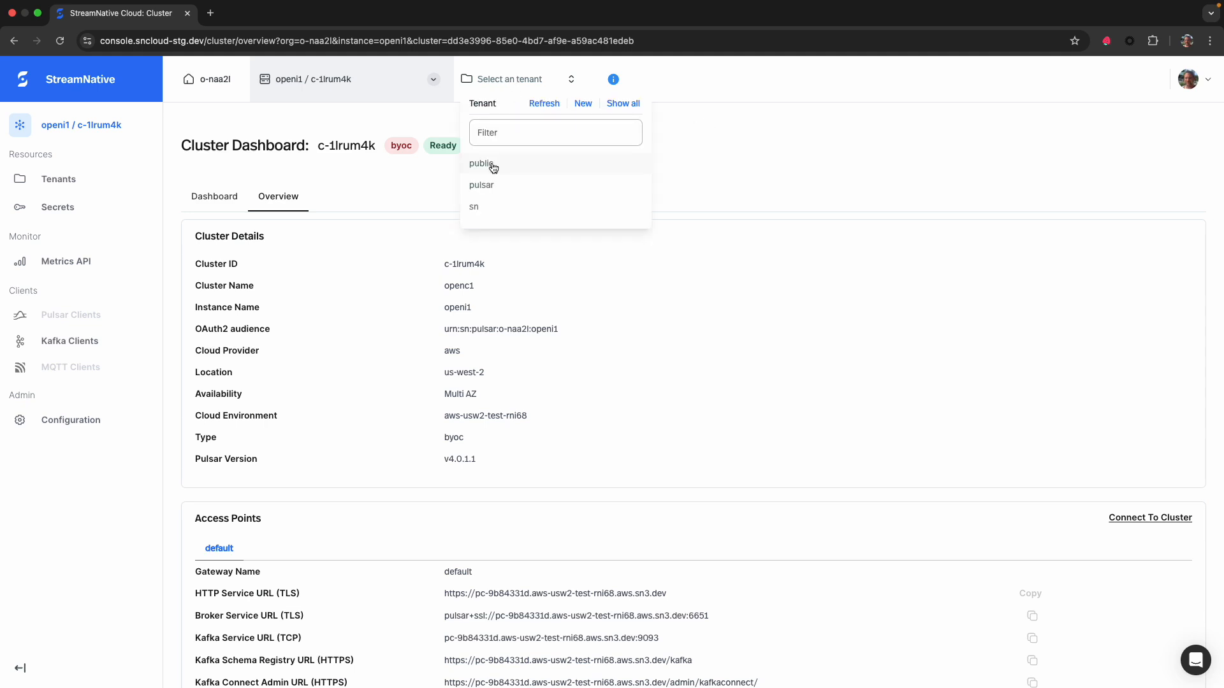
pyautogui.click(58, 182)
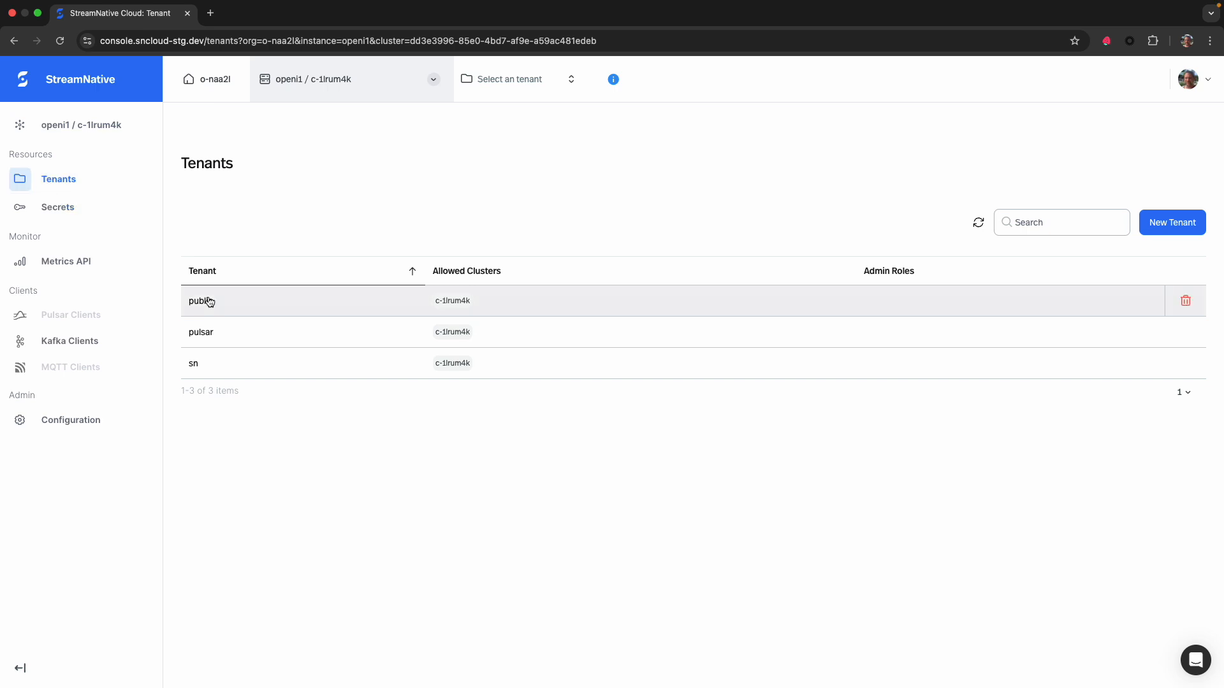
pyautogui.click(210, 301)
pyautogui.click(613, 79)
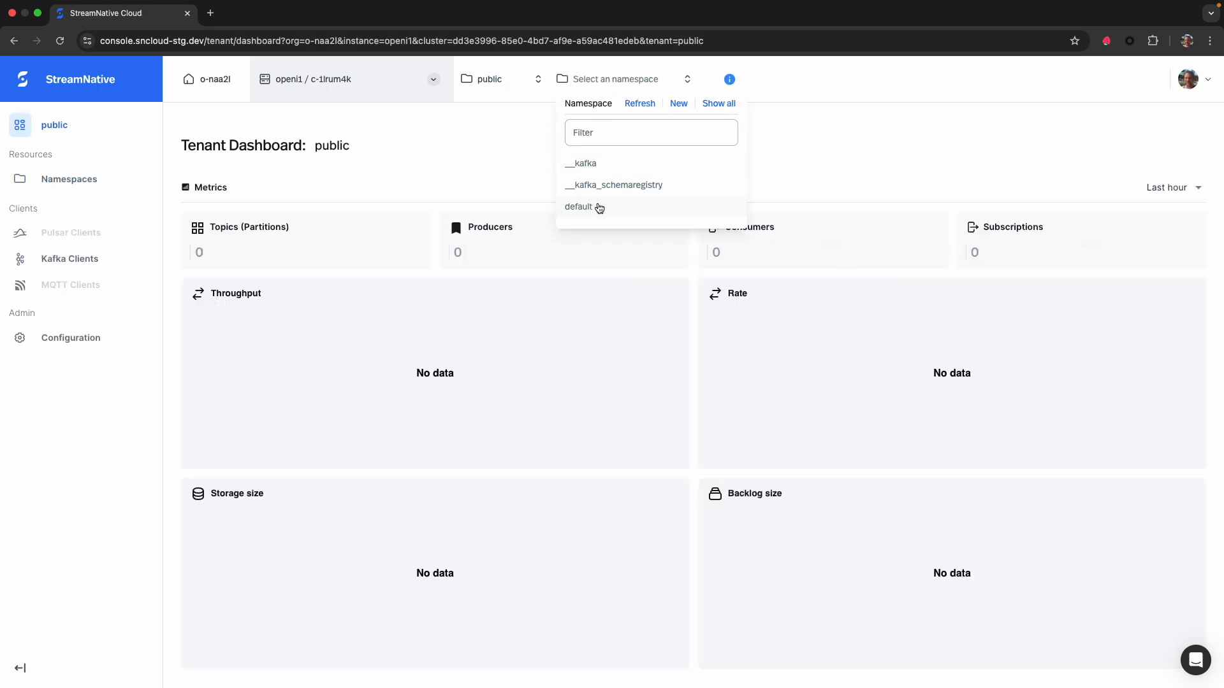
pyautogui.click(69, 181)
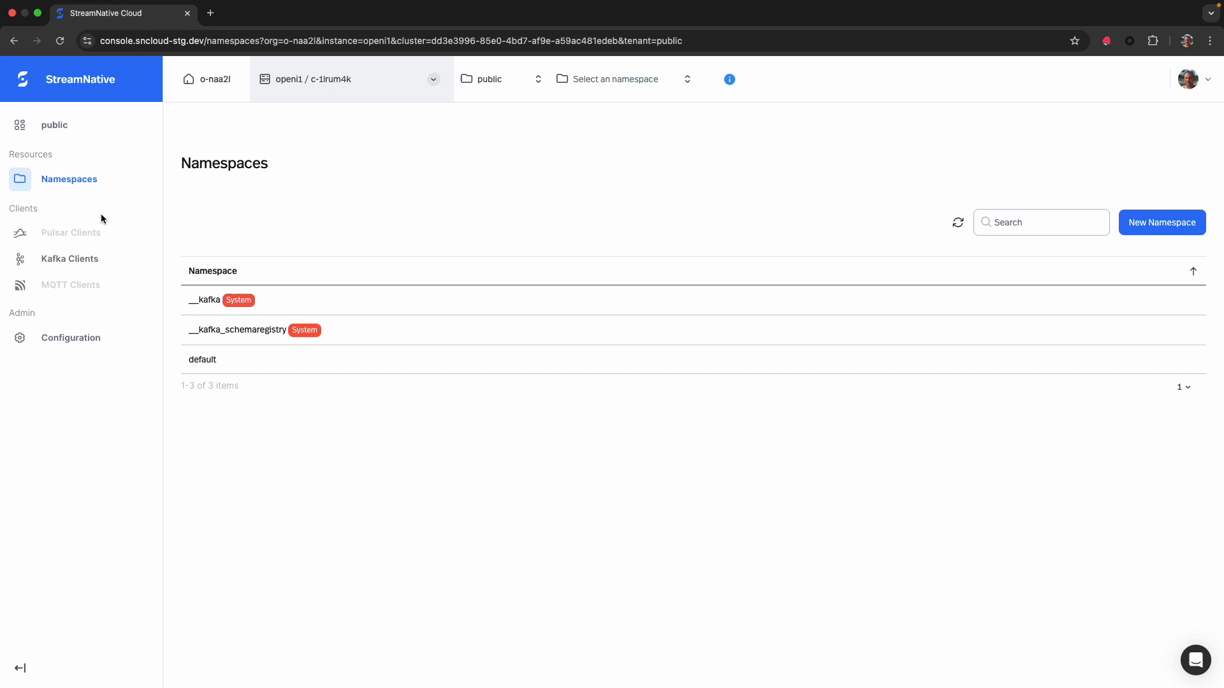
pyautogui.click(200, 359)
pyautogui.click(68, 185)
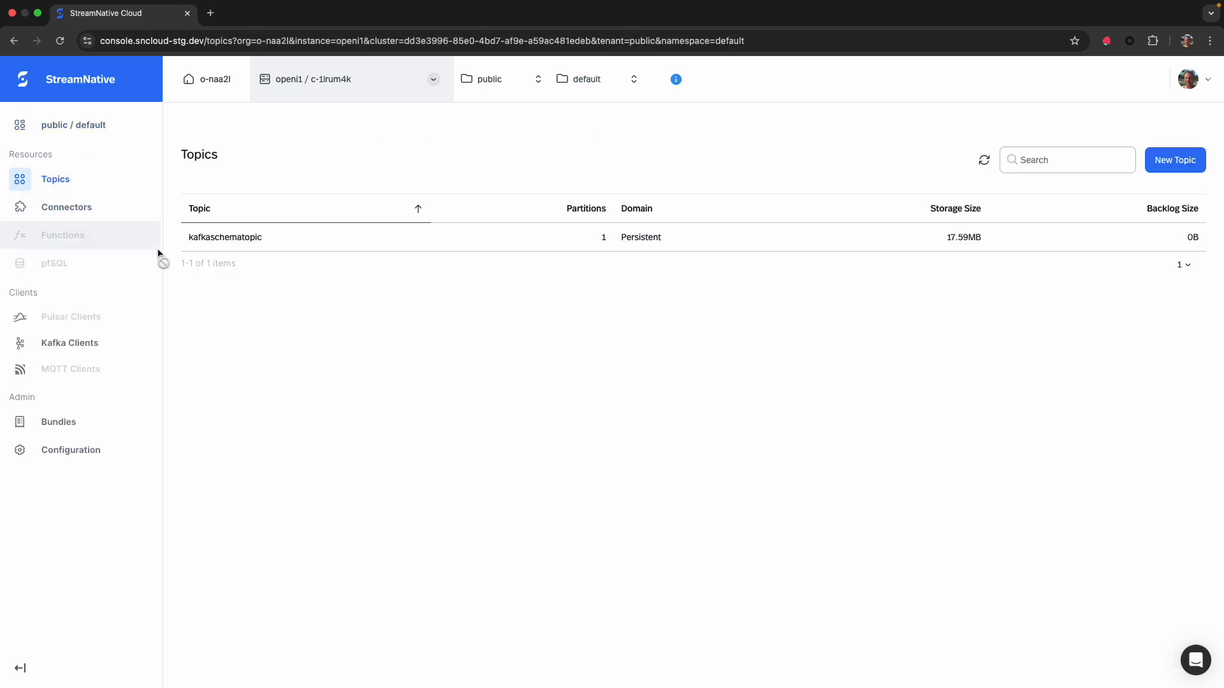
pyautogui.moveTo(286, 242); pyautogui.dragTo(188, 246)
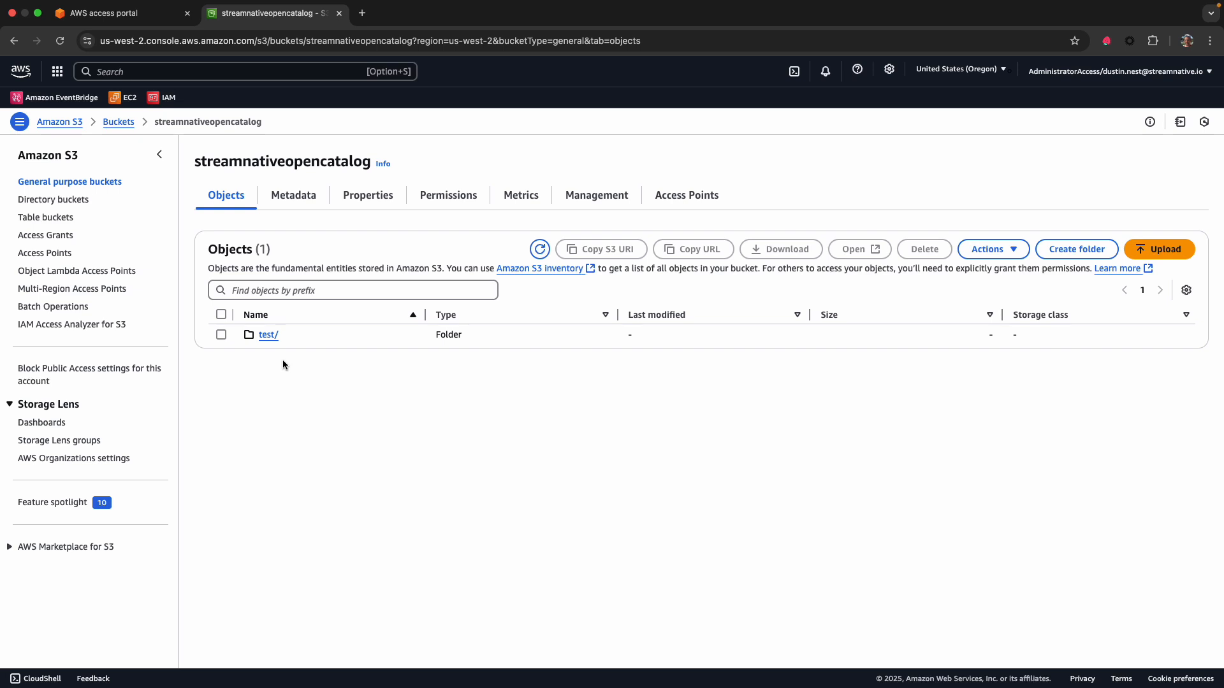
# Browse the streamnativeopencatalog bucket to test/compaction/public/default/kafkaschematopic and open the __partition=0 folder
pyautogui.click(268, 335)
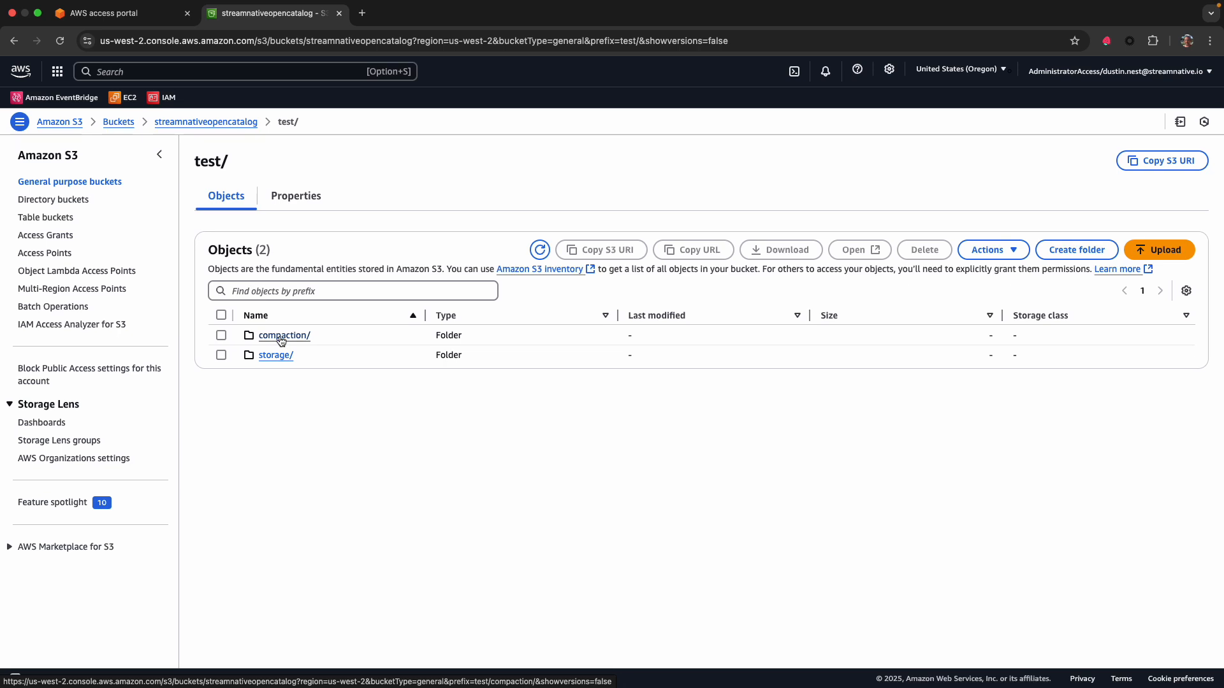
pyautogui.click(281, 337)
pyautogui.click(282, 336)
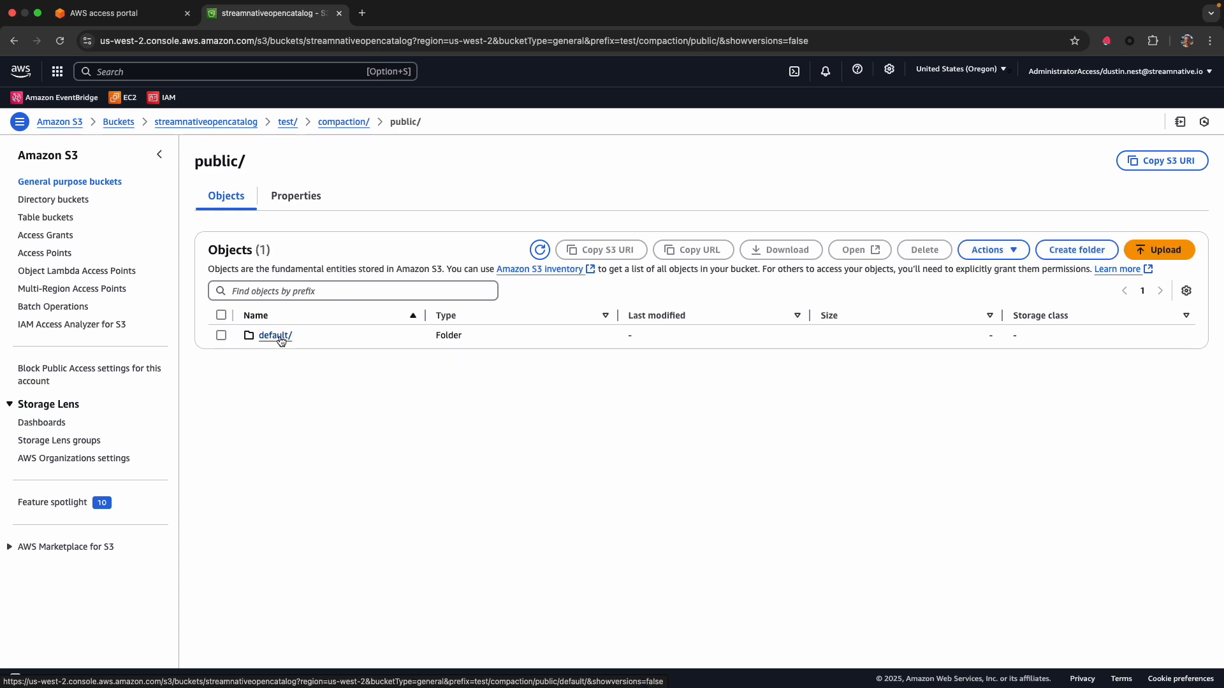
pyautogui.click(282, 337)
pyautogui.click(281, 336)
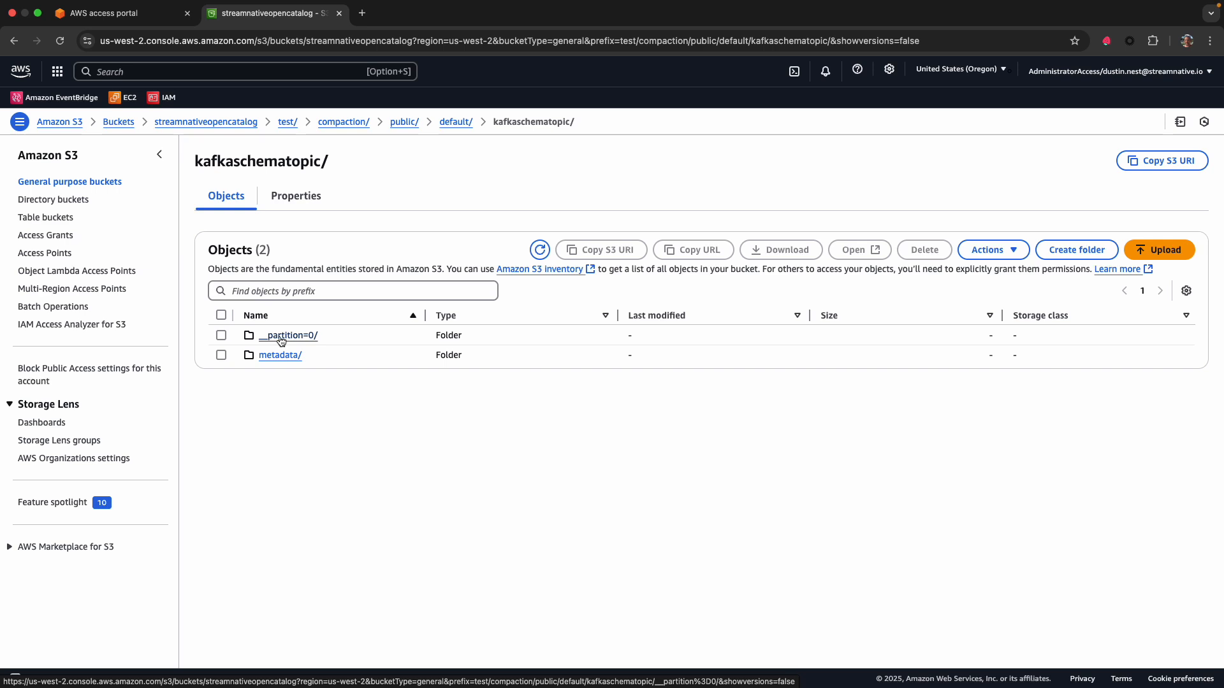
pyautogui.click(284, 338)
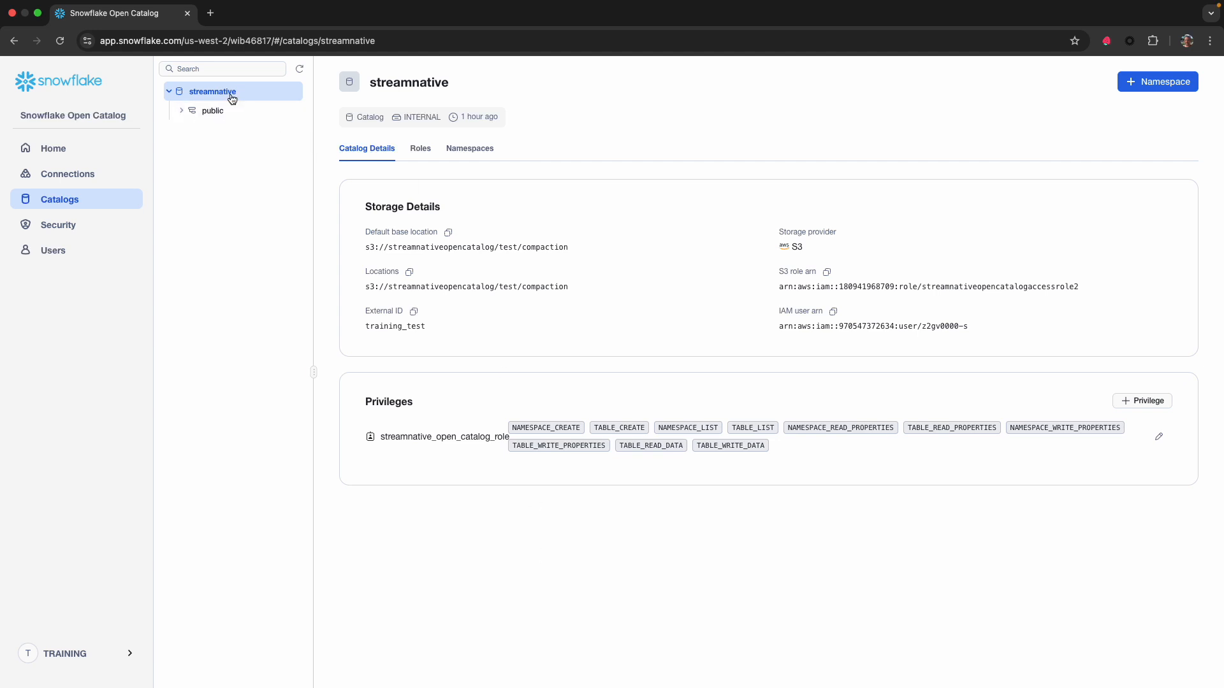
# Expand the streamnative catalog's public and default namespaces and examine the table details of kafkaschematopic
pyautogui.click(182, 111)
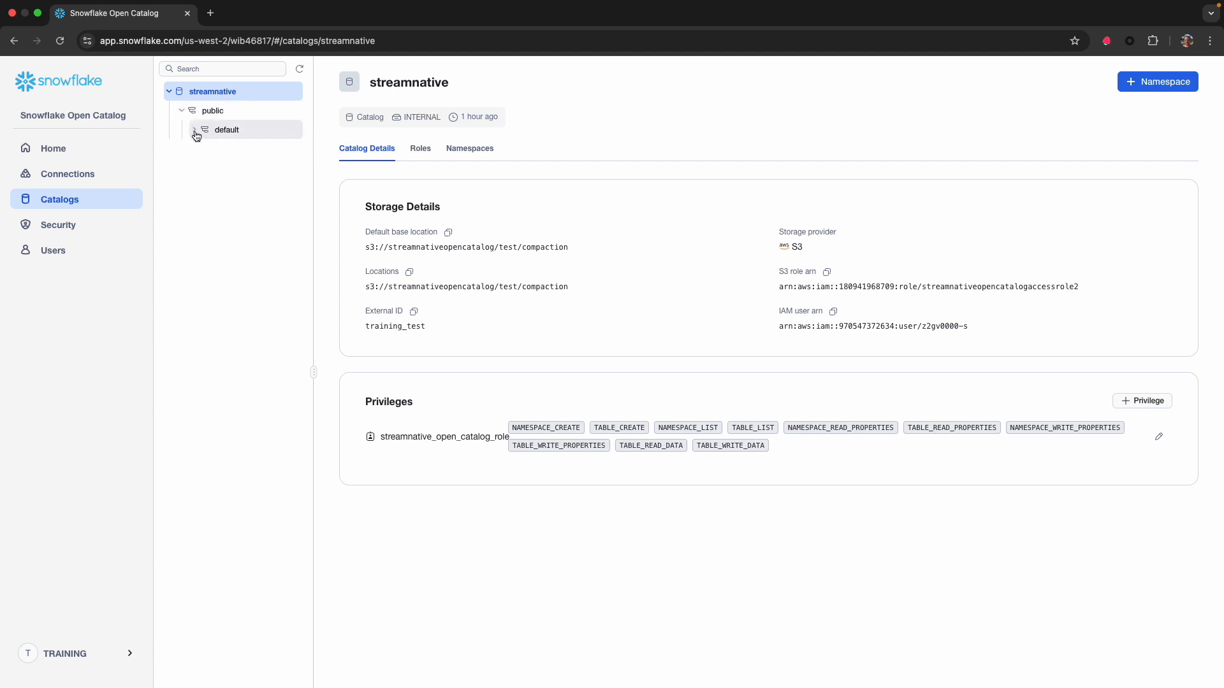
pyautogui.click(195, 132)
pyautogui.click(250, 151)
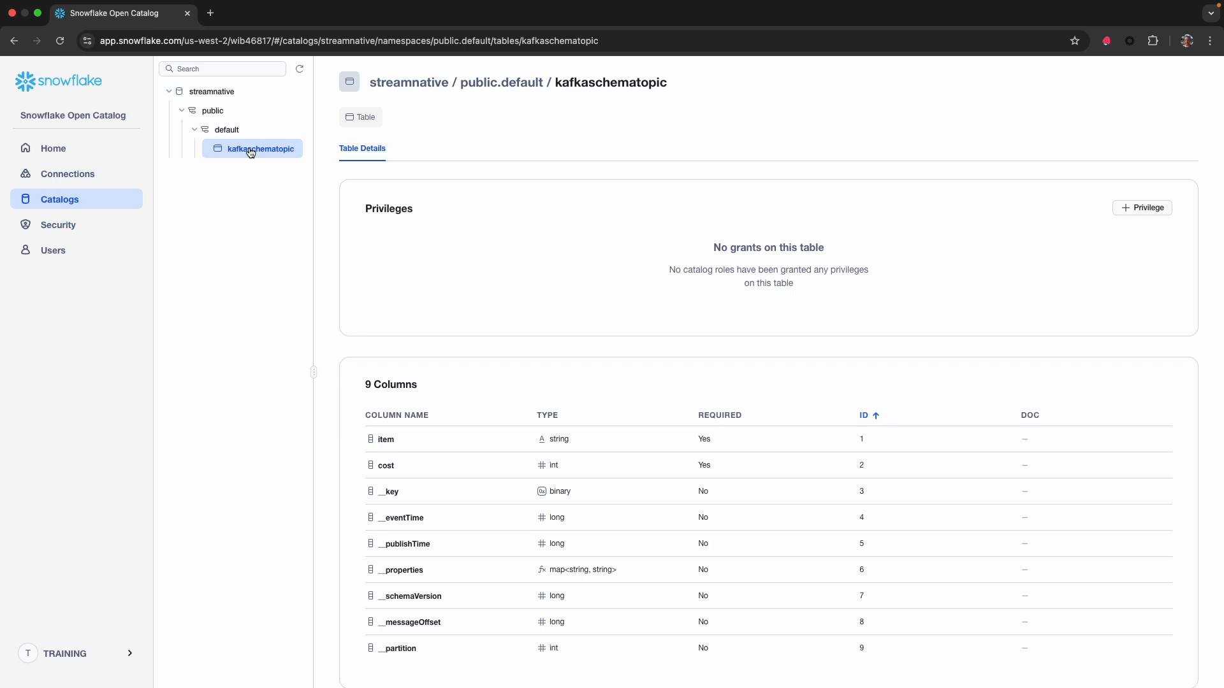